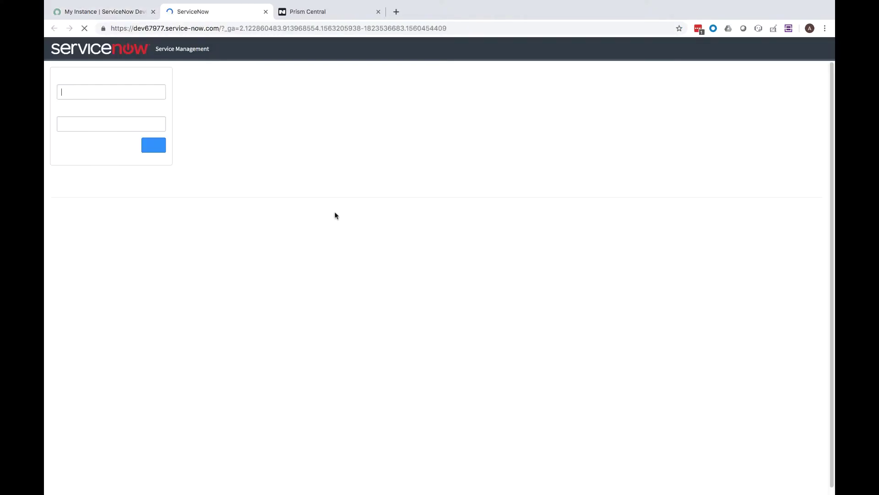
- Sign in to the ServiceNow instance with the admin user name and password
text(in)
key(Tab)
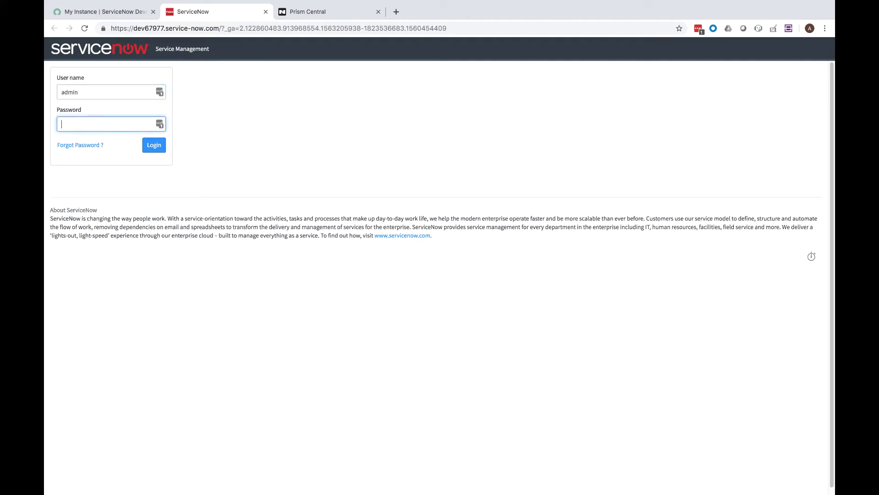
text(********)
key(Return)
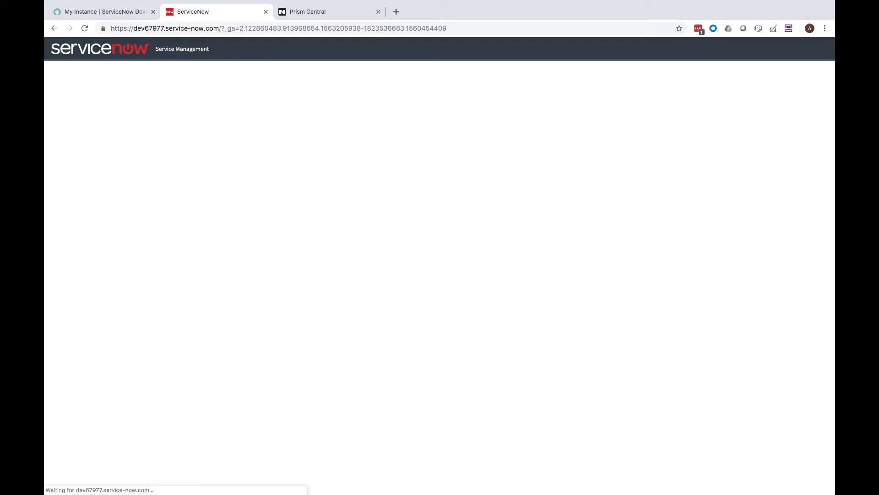
- Change the admin password by entering the current password and the new password twice
click(135, 153)
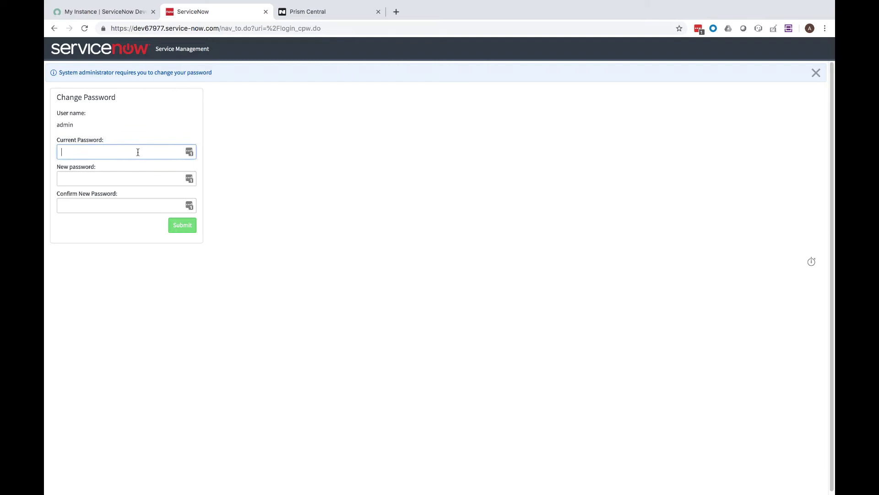
text(************)
click(125, 175)
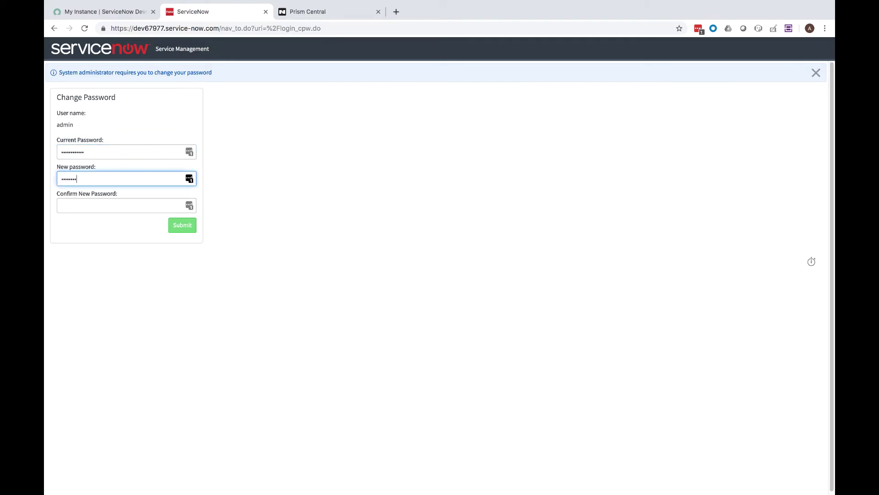
click(127, 205)
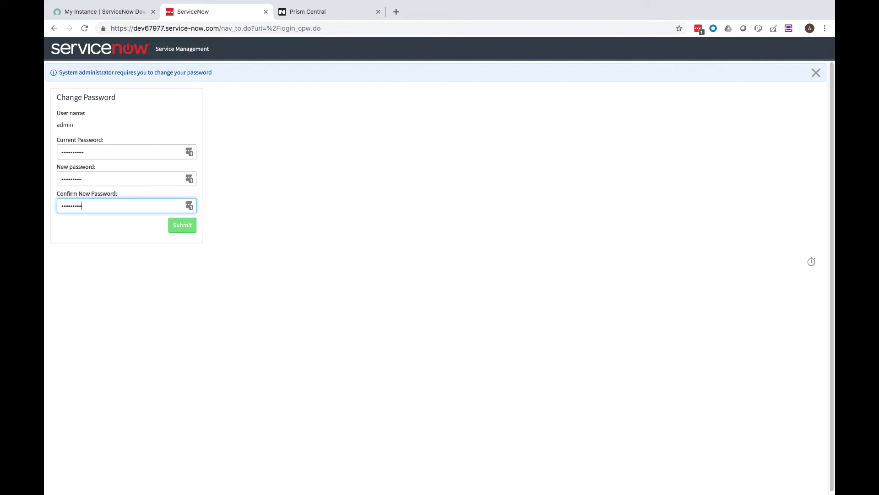
click(183, 226)
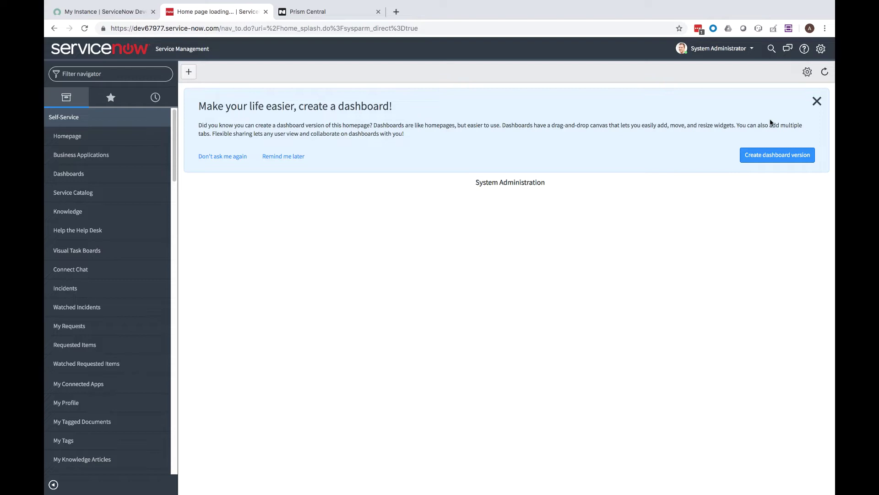
- Remove demo data from the dev67977 instance through the Developer Portal's Action menu and confirm
click(817, 100)
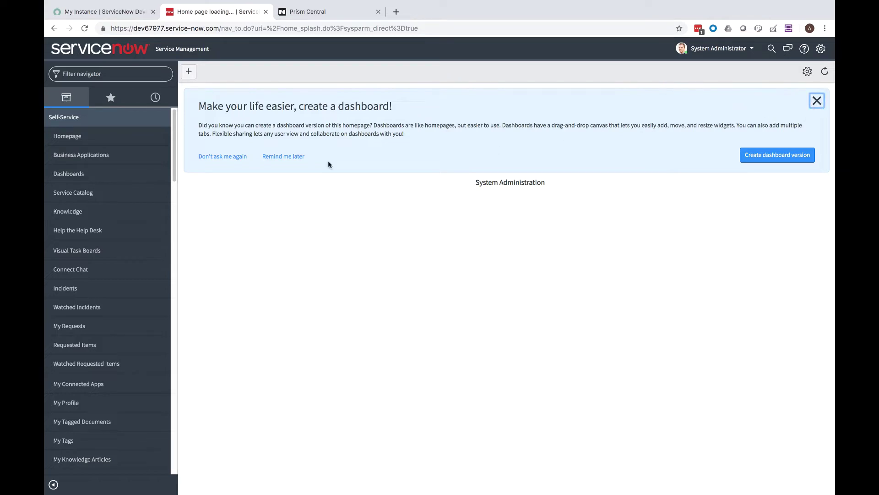
click(91, 17)
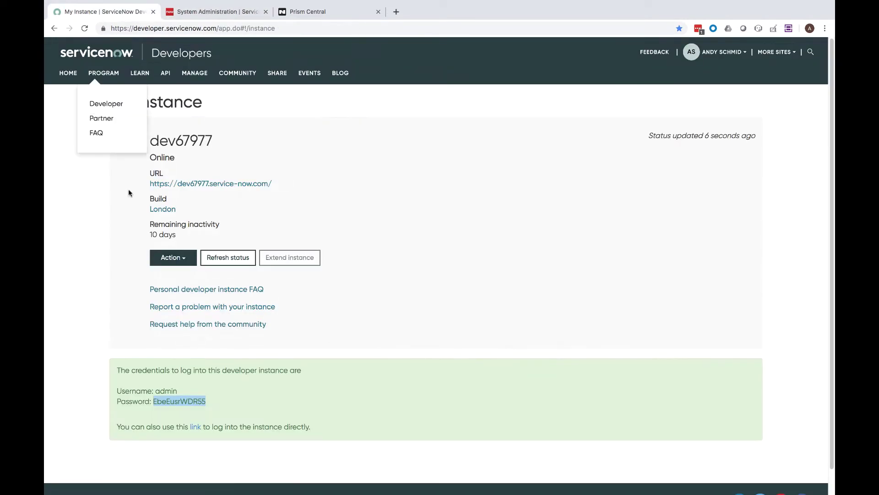
click(172, 259)
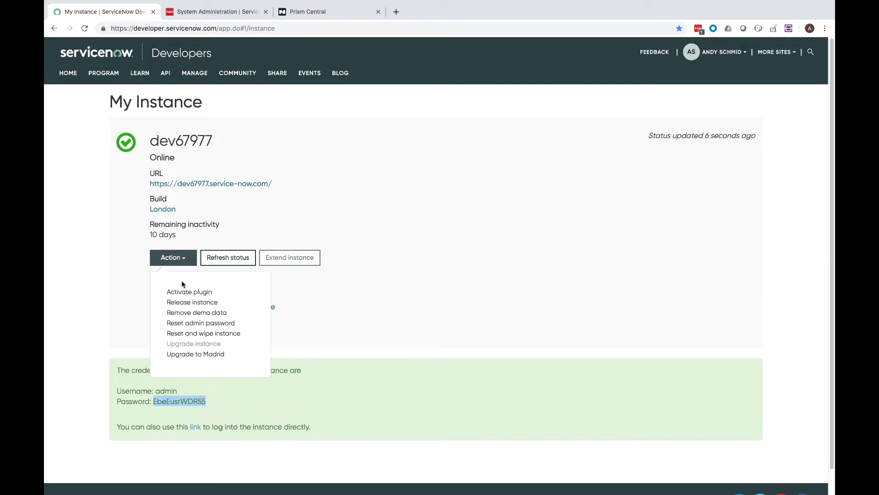
click(186, 314)
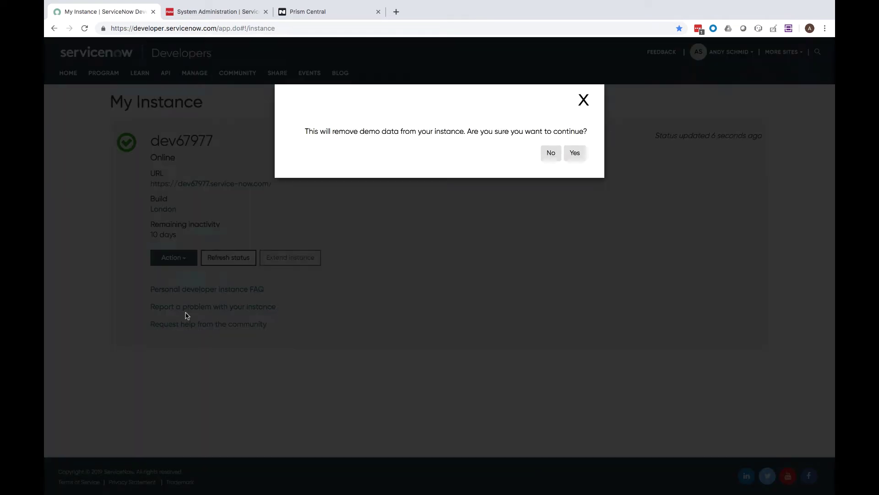
click(575, 156)
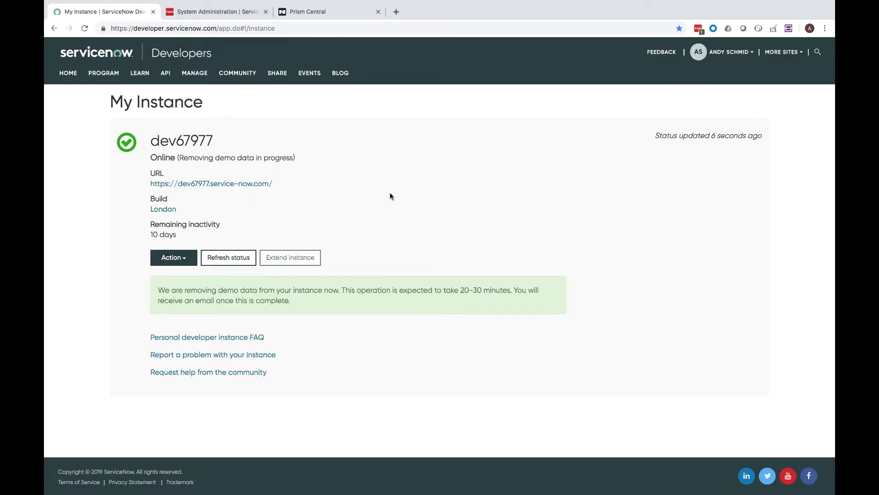
- Open the Users list from the navigator and start a new user record
click(221, 13)
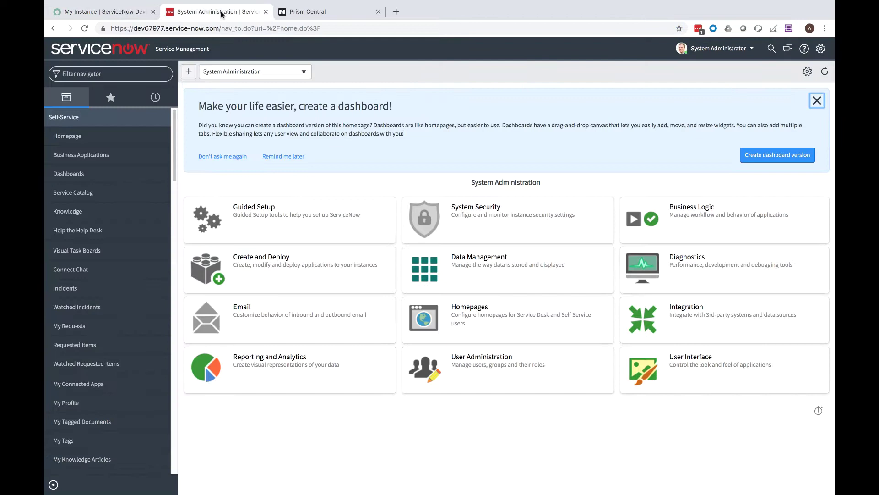
click(105, 75)
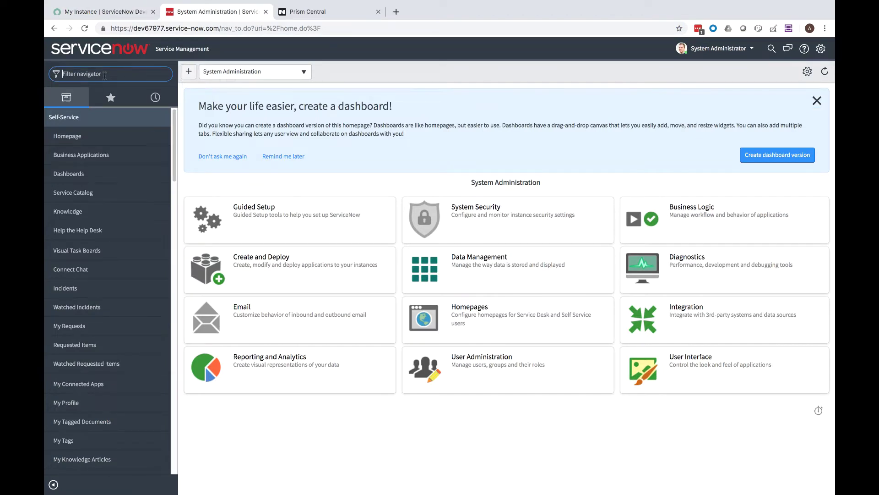
text(Users)
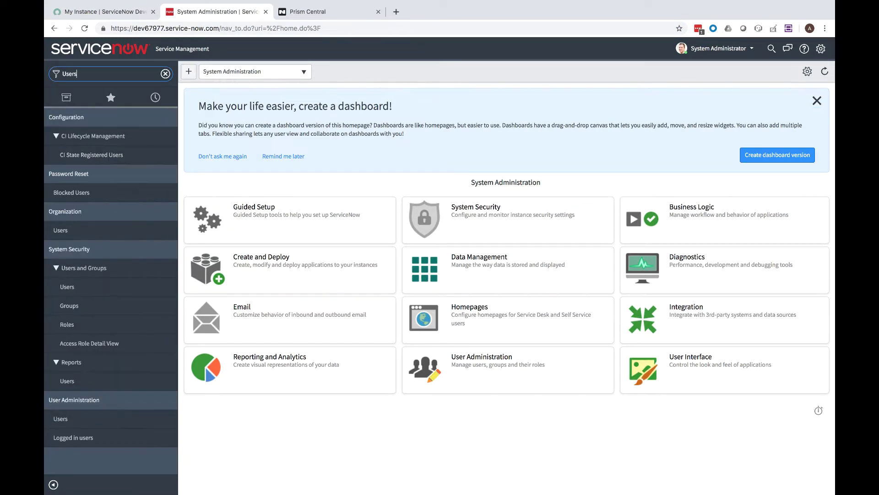
click(63, 291)
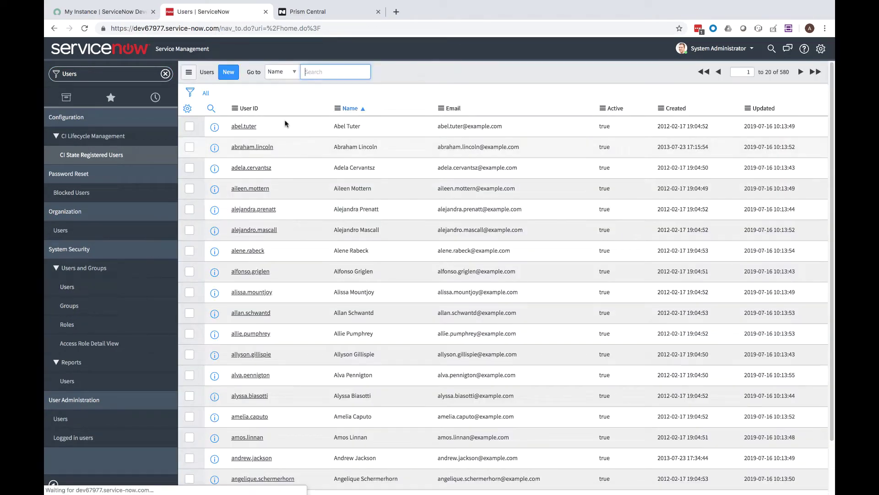
click(225, 72)
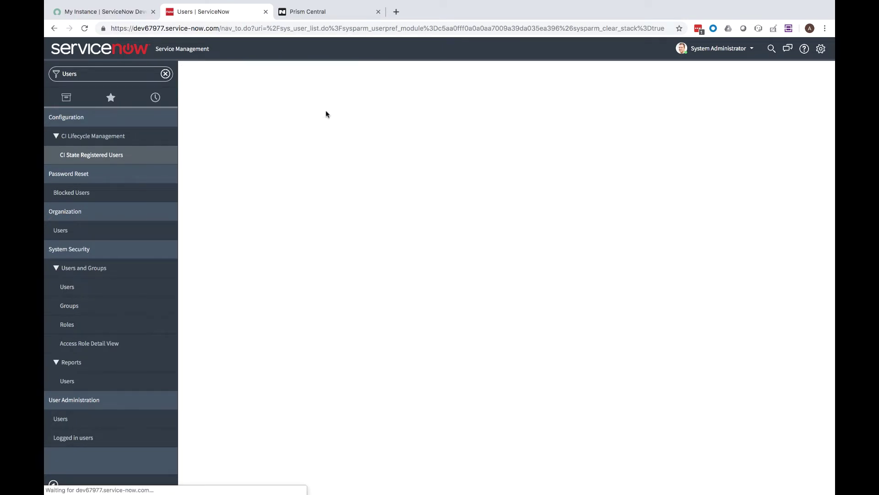
- Create user ID miduser with first and last name 'mid' and a password
click(326, 101)
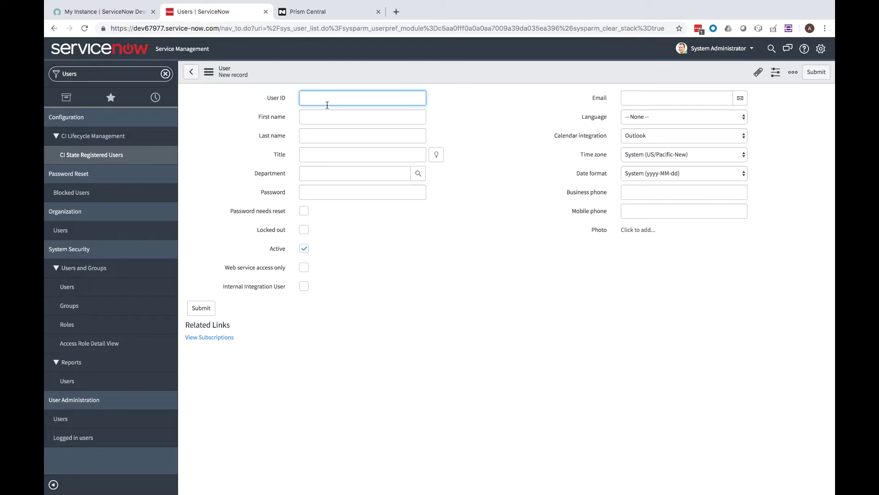
text(miduser)
key(Tab)
text(mid)
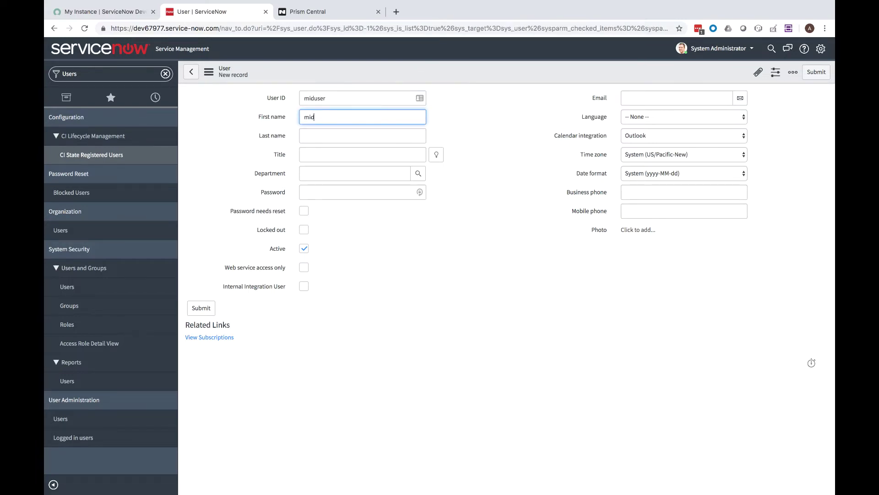
key(Tab)
text(mid)
key(Tab)
click(324, 193)
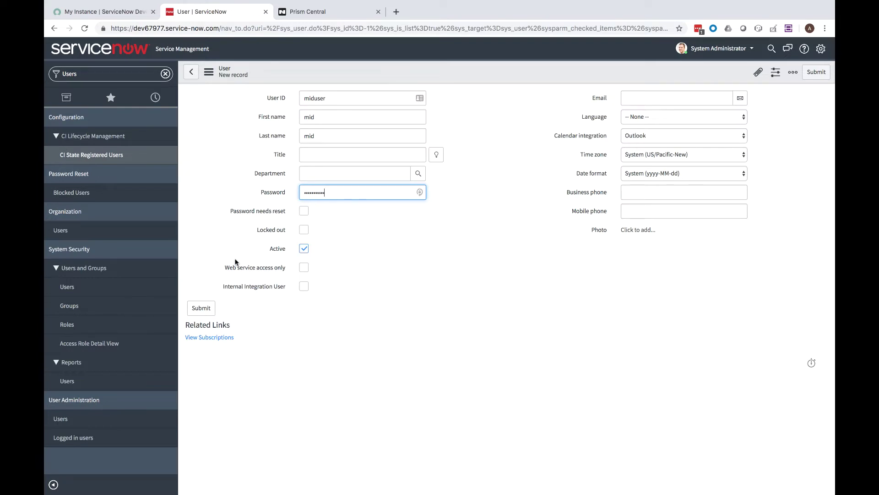
click(198, 312)
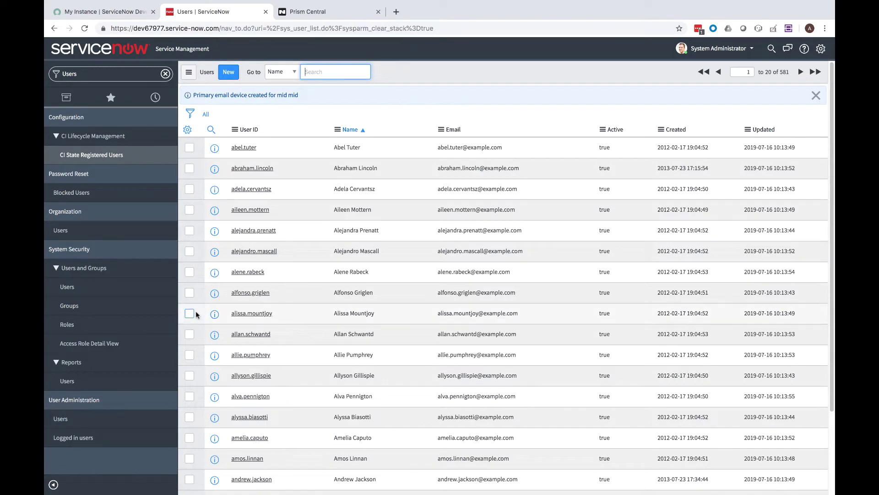
- Give the miduser account the mid_server role and save it
text(mid)
key(Return)
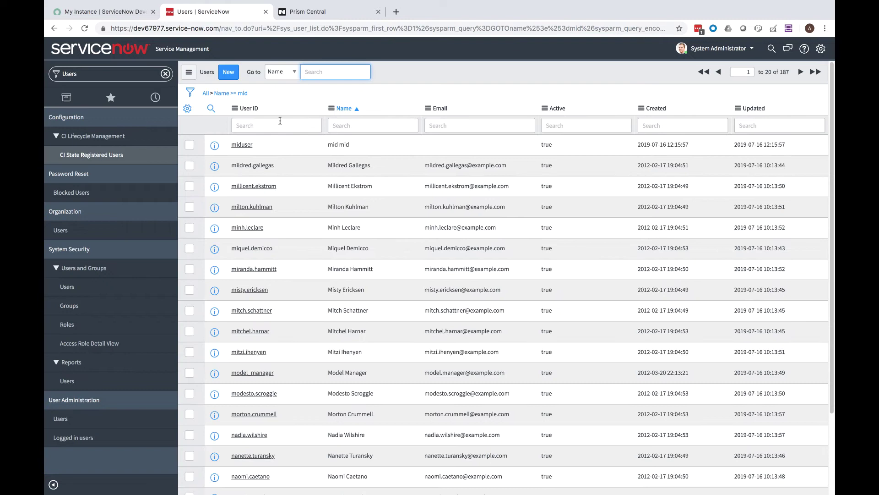
click(239, 145)
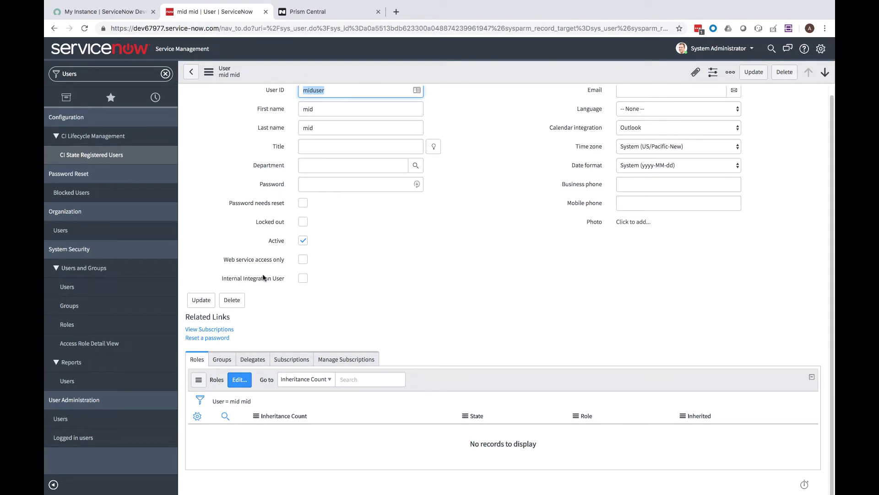
click(239, 380)
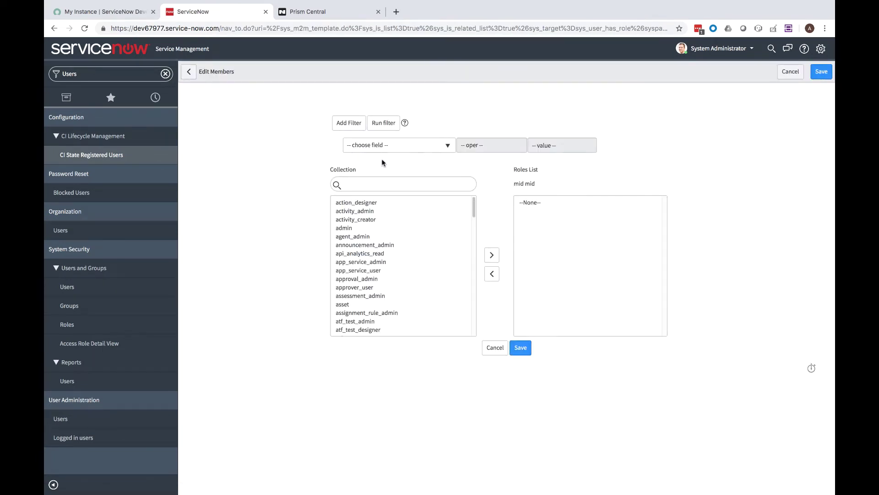
click(373, 184)
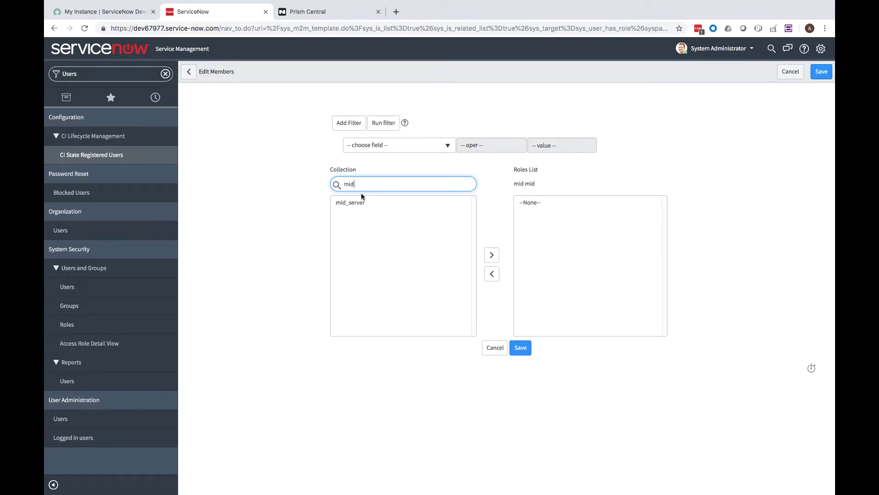
click(363, 202)
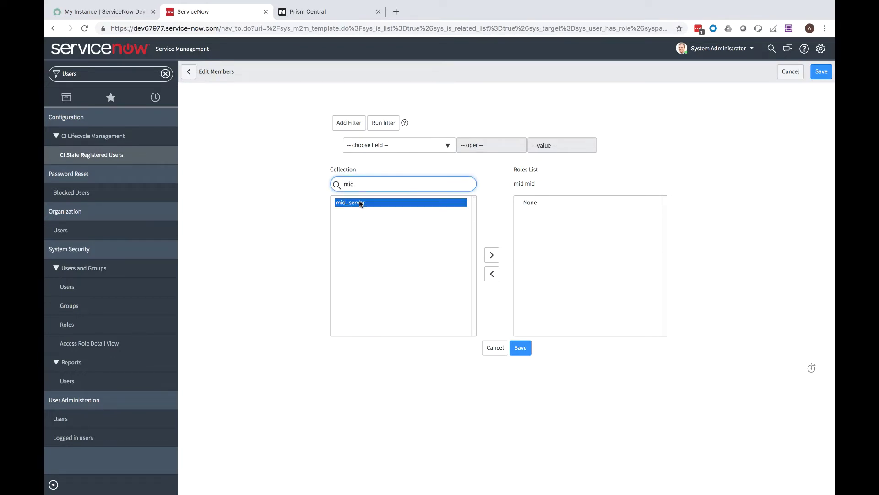
click(492, 255)
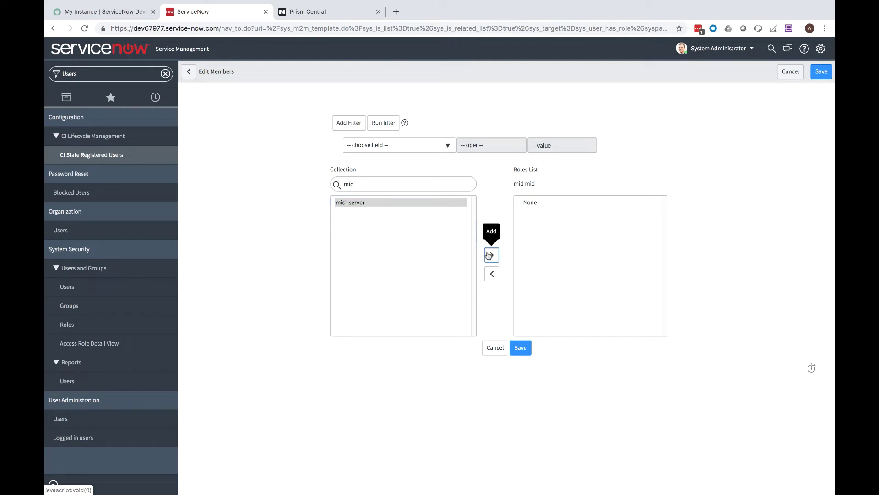
click(518, 352)
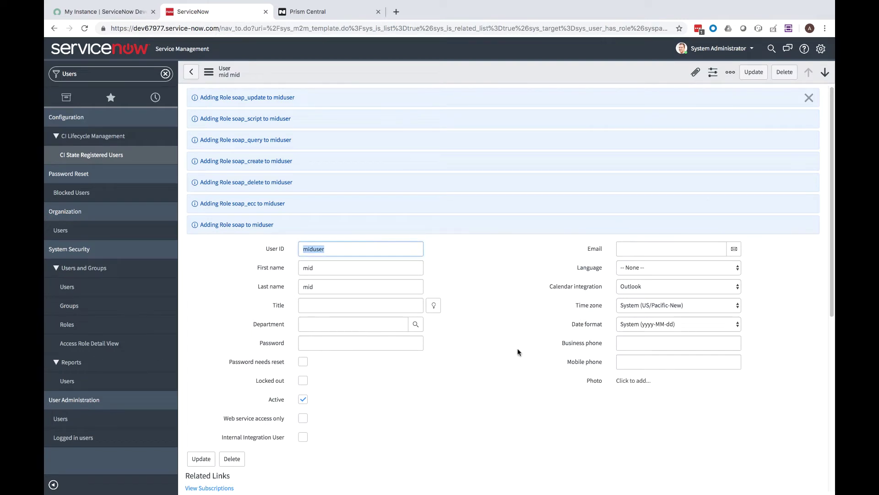
- Clear the navigator filter and return to the ServiceNow homepage
click(159, 73)
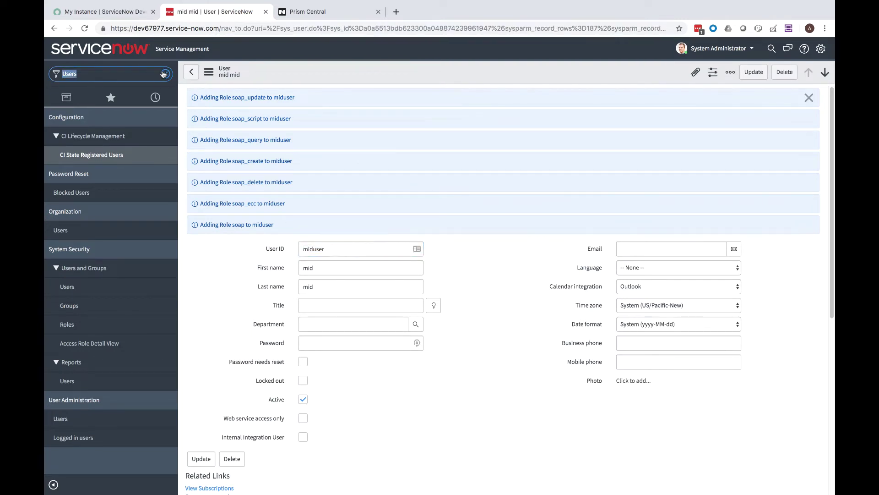
key(BackSpace)
click(65, 135)
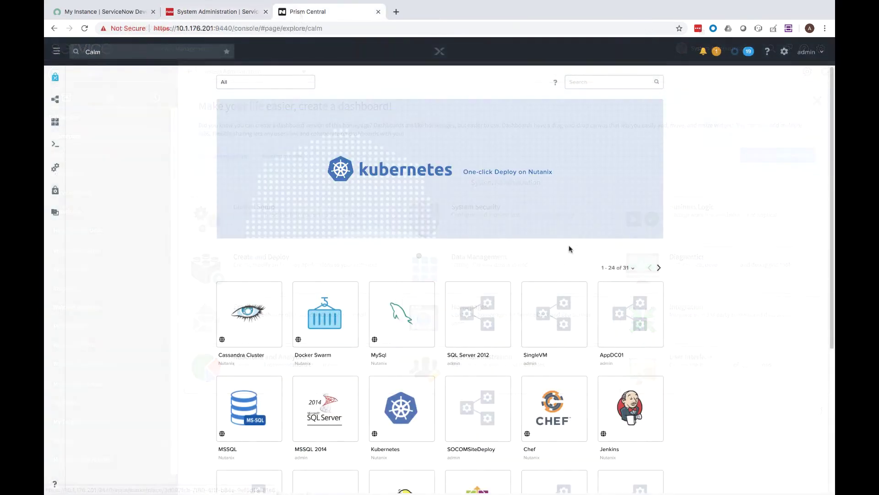
- Launch the CentOS 7 marketplace blueprint into the FIServ project
scroll(569, 249, down, 3)
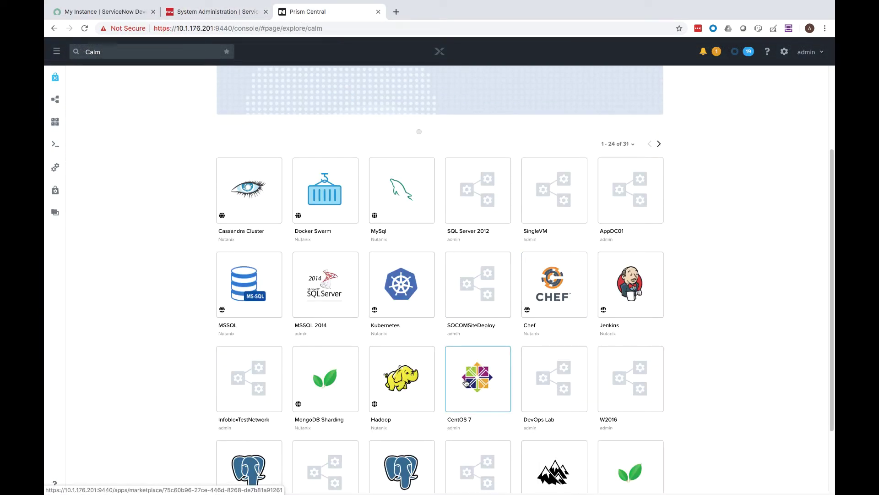
click(465, 383)
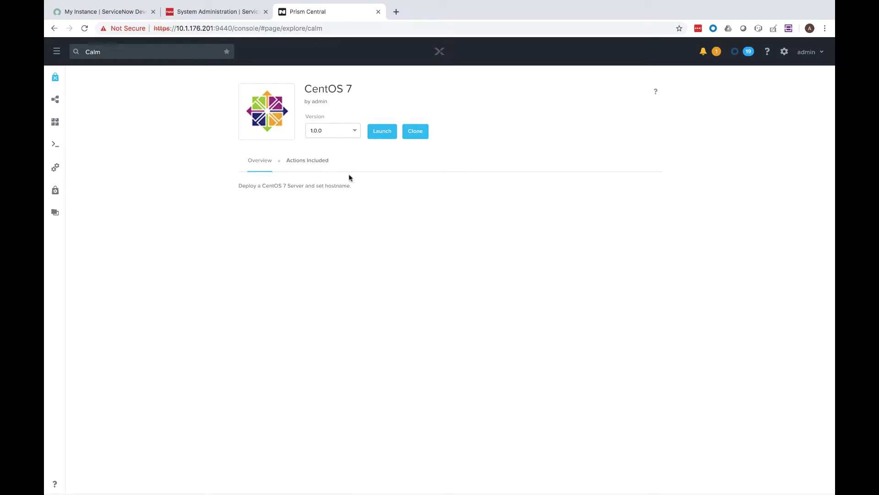
click(381, 132)
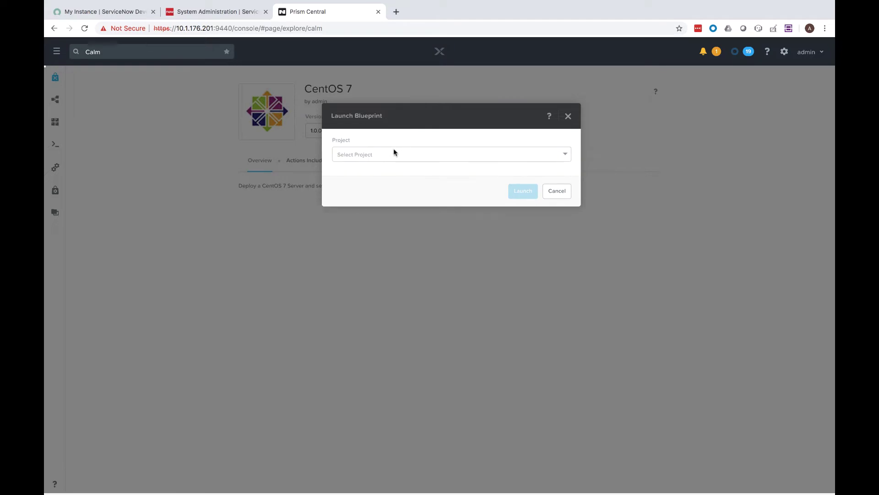
click(393, 151)
click(378, 167)
click(520, 191)
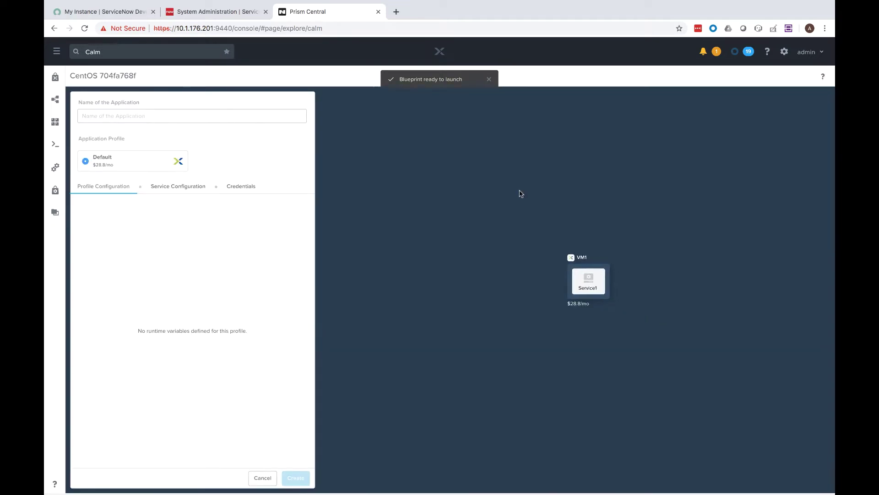
- Create the CentOS 7 application named midserver01
click(196, 115)
text(midserv)
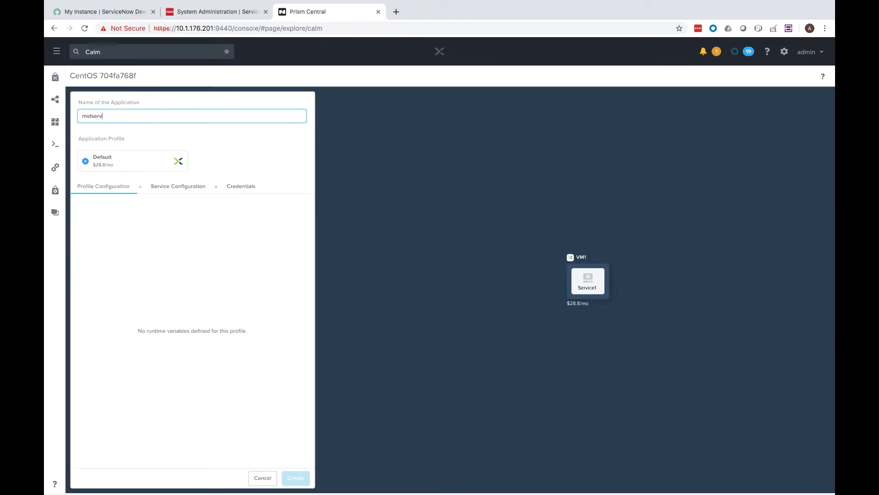
text(er01)
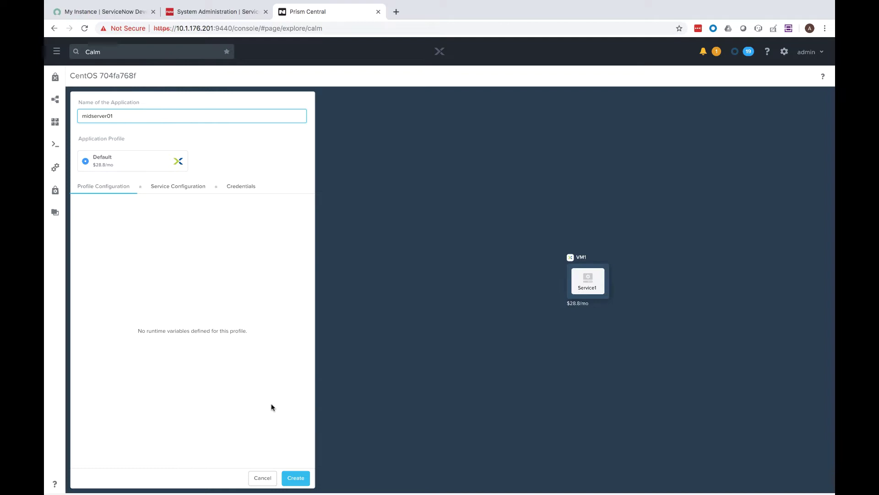
click(292, 478)
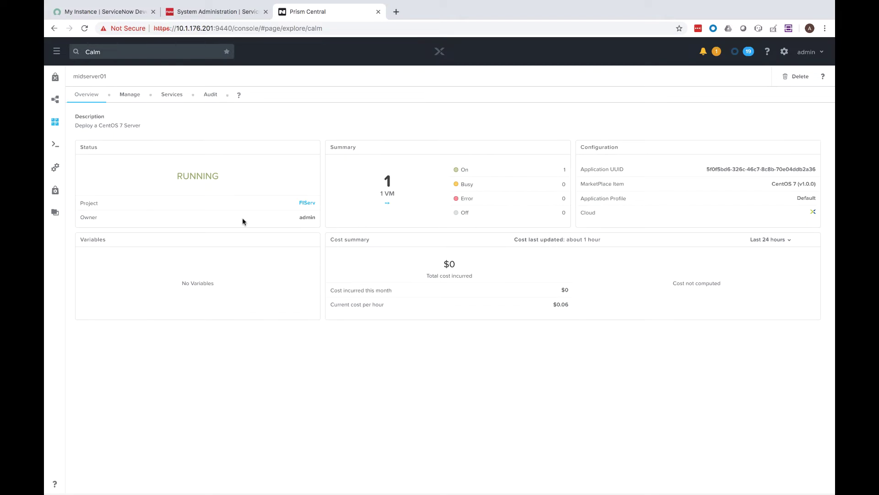
- Look up and select Service1's VM IP address, 10.1.177.201
click(170, 97)
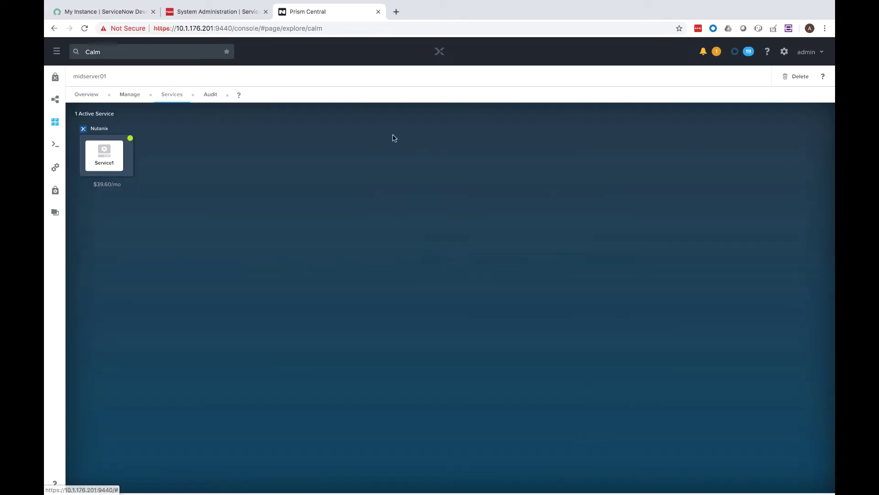
click(105, 156)
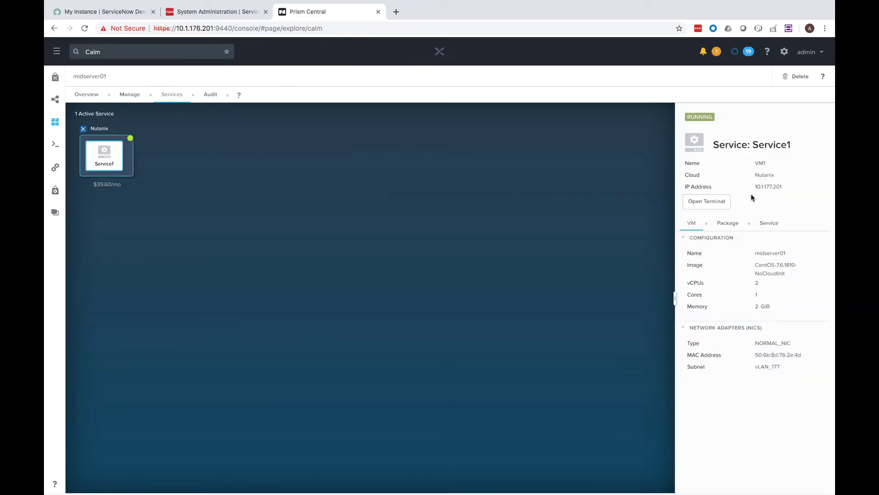
double_click(771, 186)
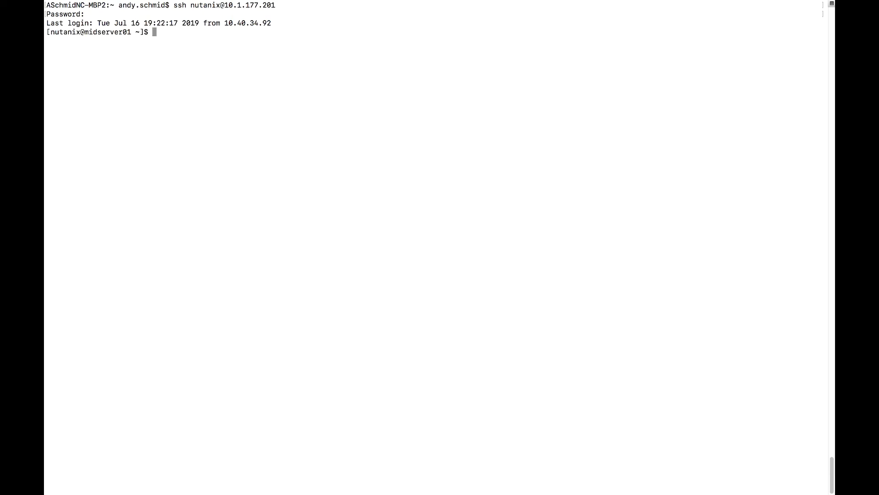
- Create /servicenow/midserver01/agent and recursively set nutanix:nutanix ownership on /servicenow/
text(sudo mkdir -p /servicenow/midserver)
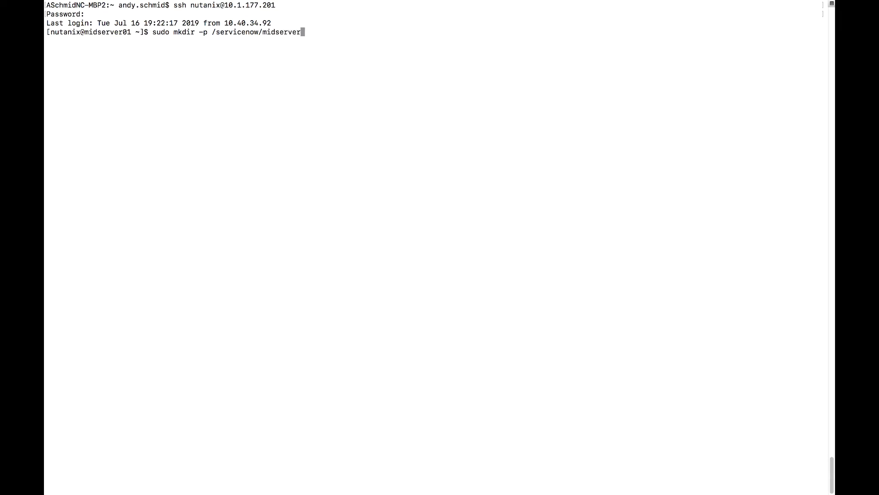
text(01/agent)
key(Return)
text(sudo)
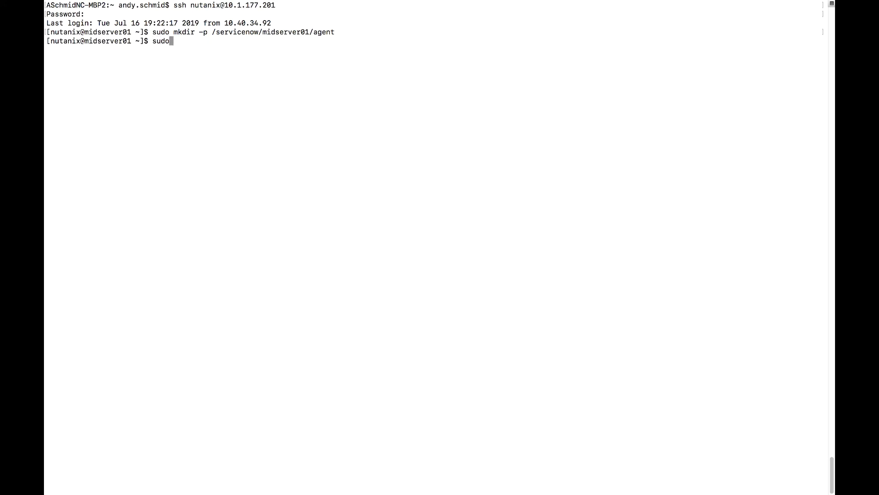
text( chown -R nutanix")
key(BackSpace)
text(:nutanix)
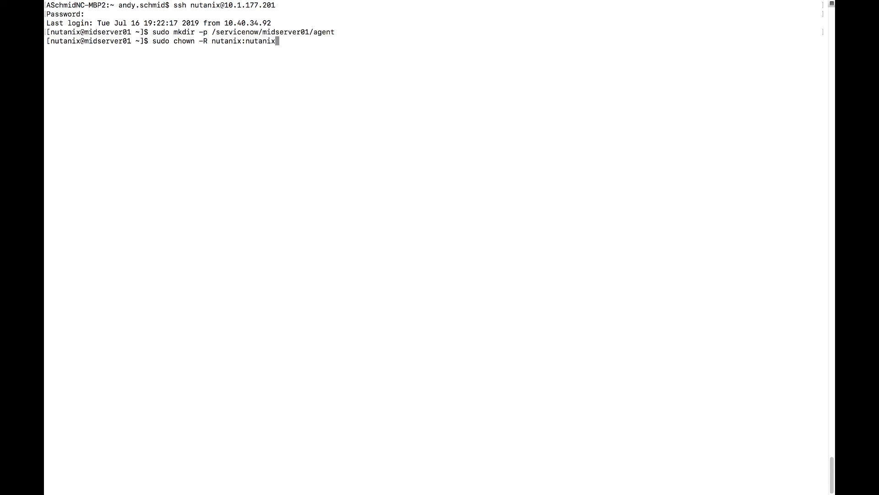
text( /servicenow/)
key(Return)
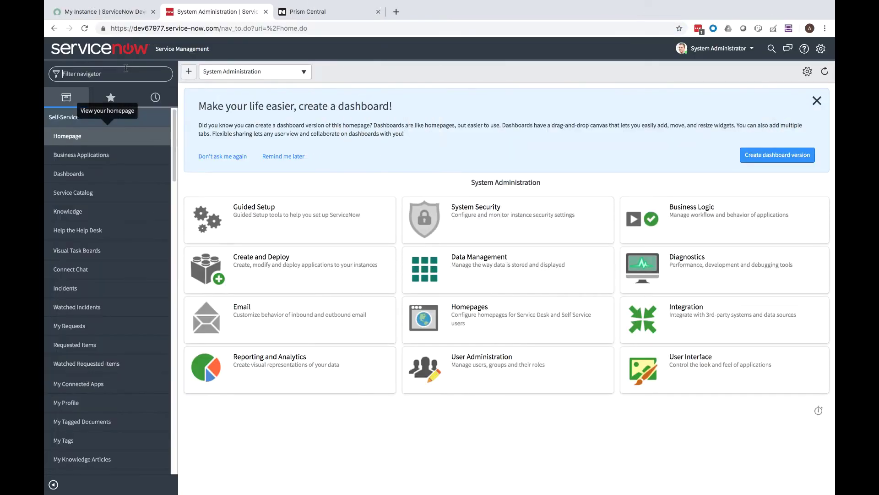
- Copy the Linux 64 bit link from the MID Server Downloads page
click(110, 74)
text(MID)
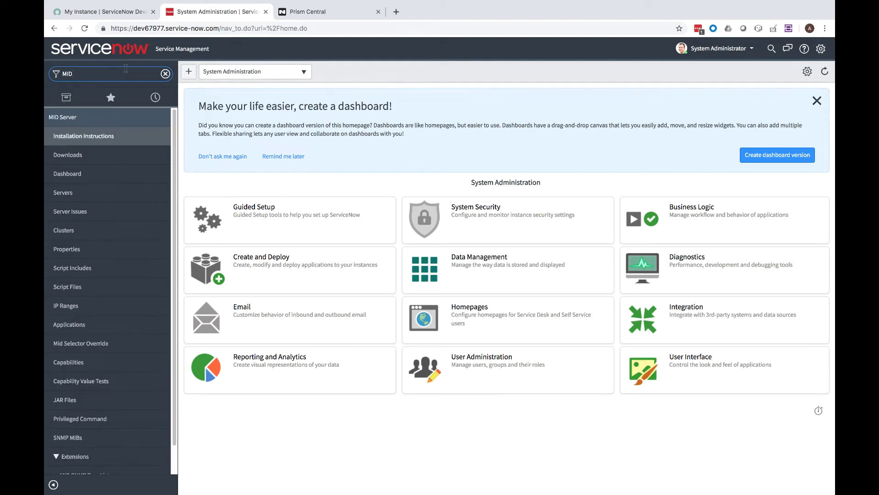
click(65, 195)
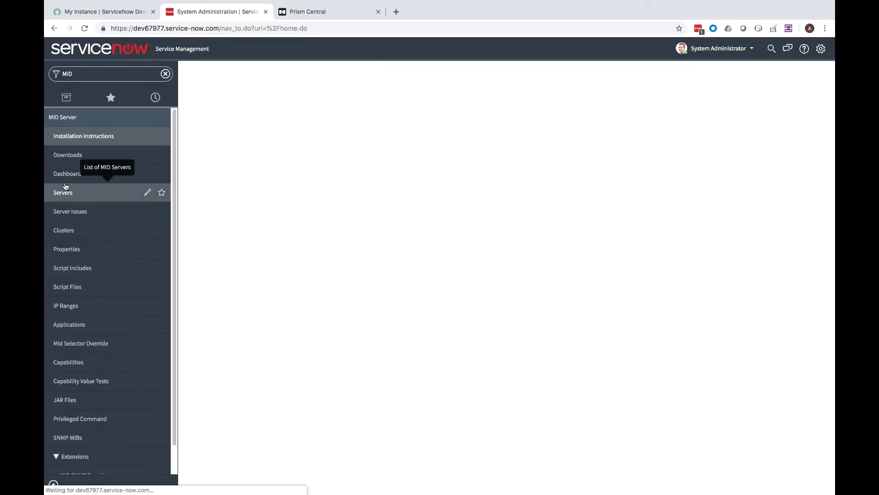
click(69, 155)
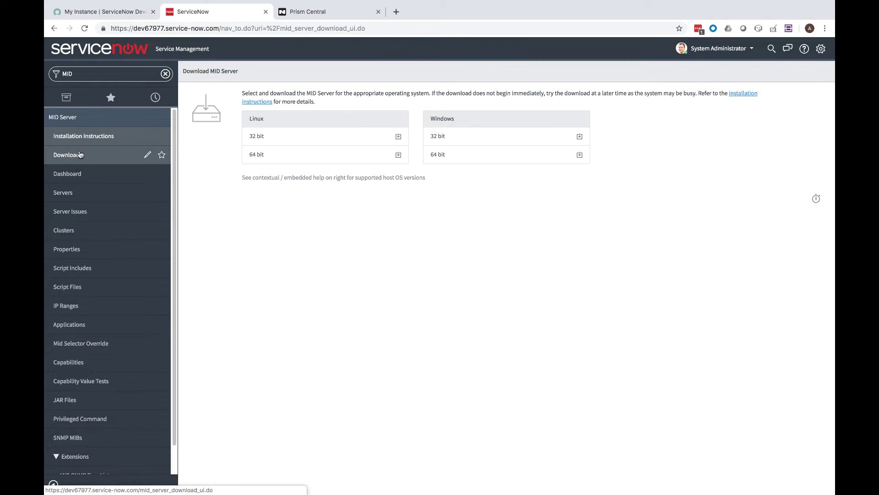
right_click(399, 155)
click(410, 202)
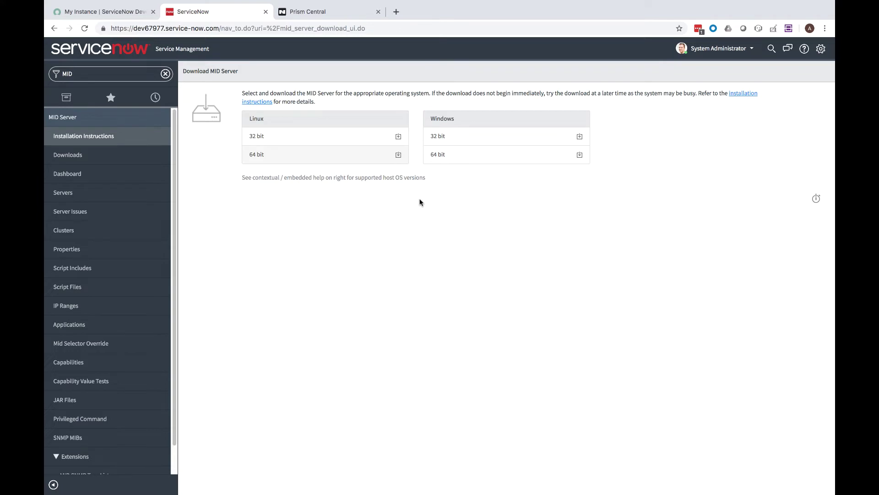
- Download the MID Server zip with wget on the VM and unzip it
key(ctrl+Right)
text(wget)
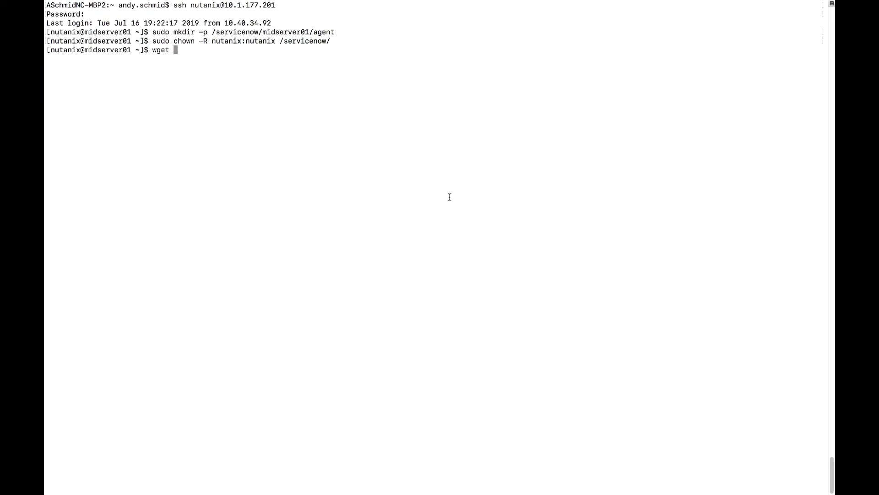
key(super+v)
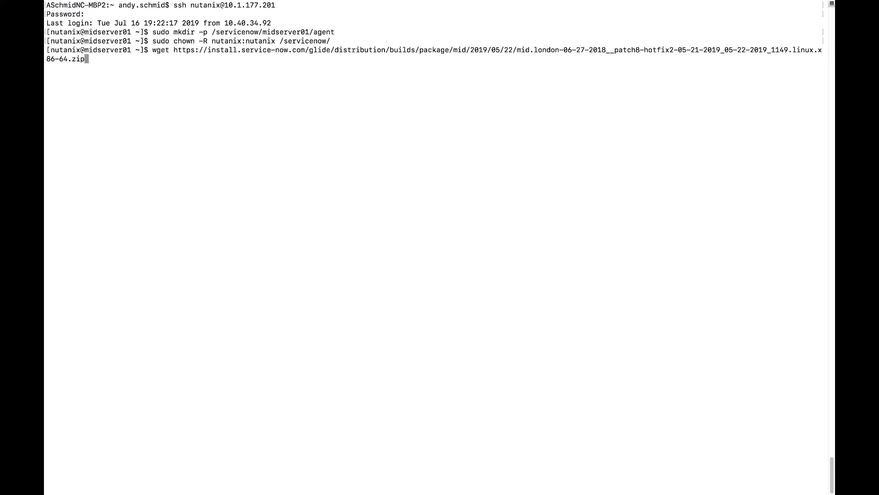
key(Return)
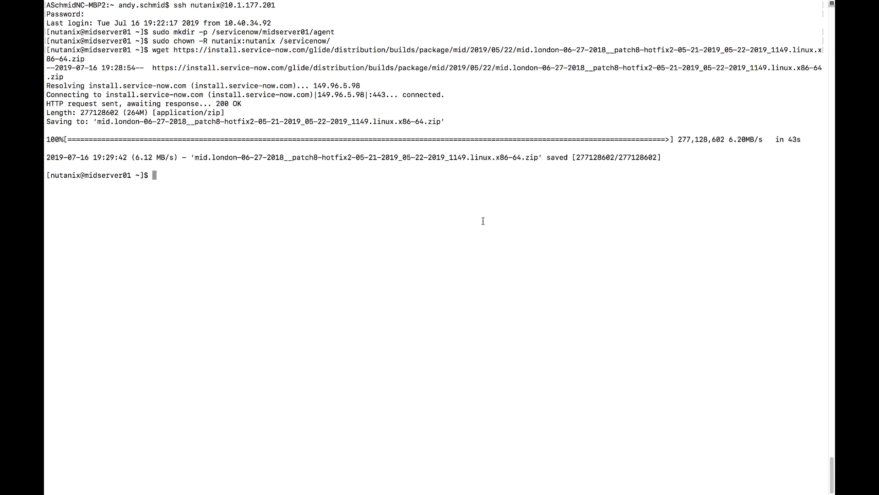
text(ls)
key(Return)
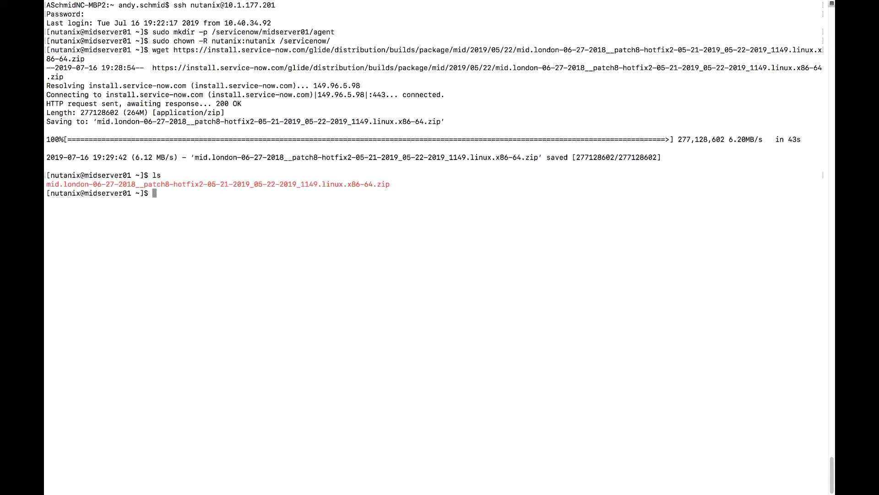
text(unzip mid)
key(Tab)
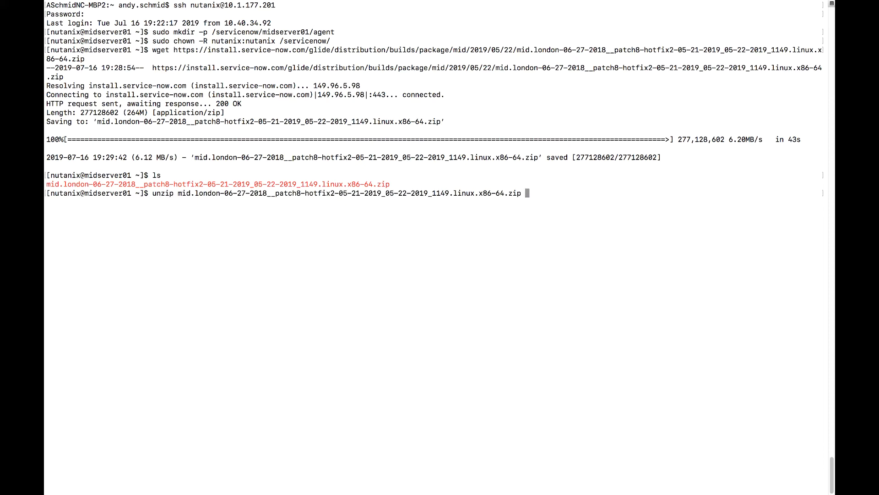
key(Return)
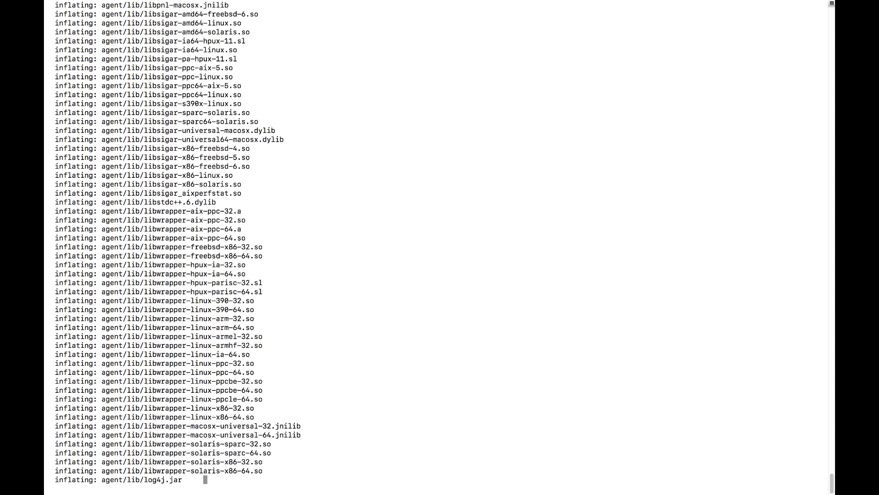
text(ls)
key(Return)
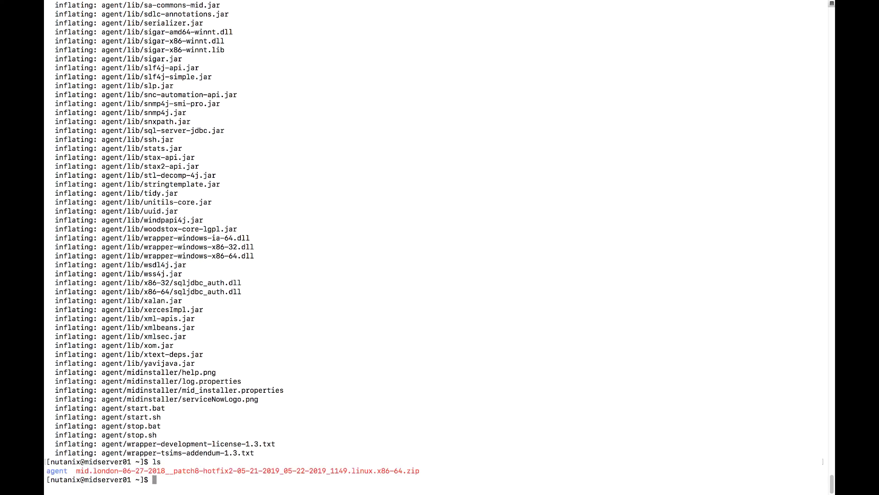
- Move the agent folder to /servicenow/midserver01/, enter it, and list it with ls -al
text(mv agent /servicenow/midserver01/)
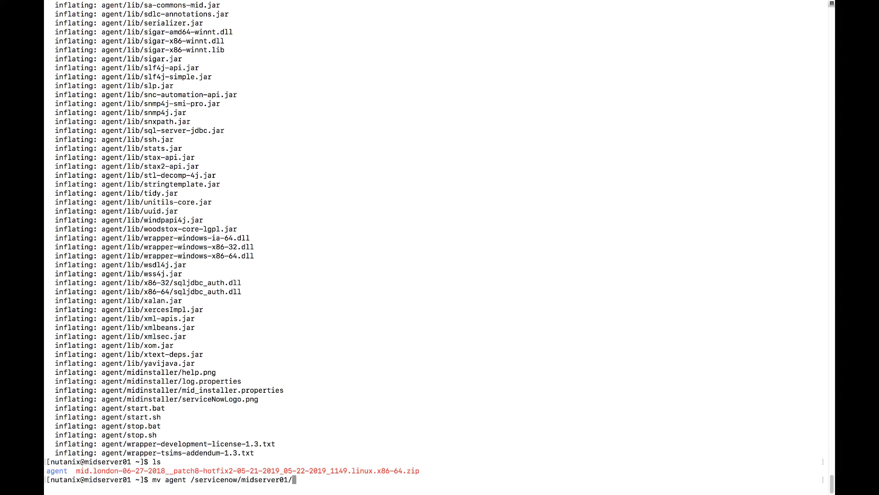
key(Return)
text(cd /)
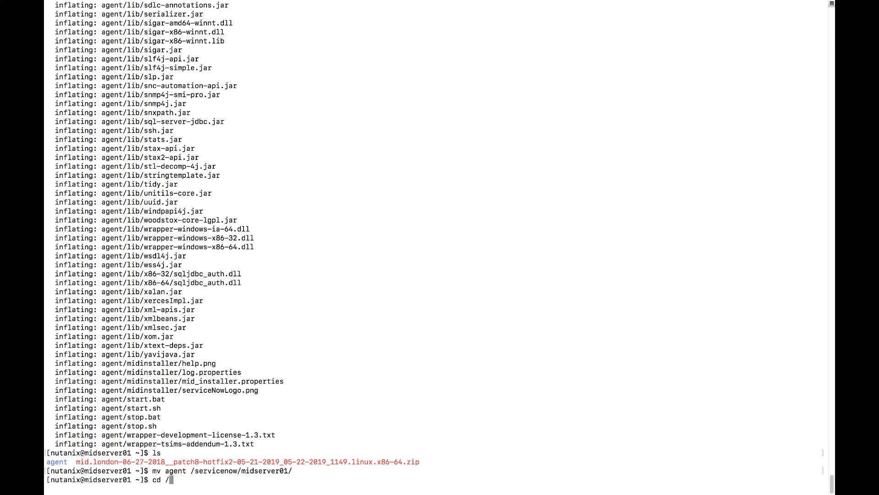
text(servicenow/midserver01/)
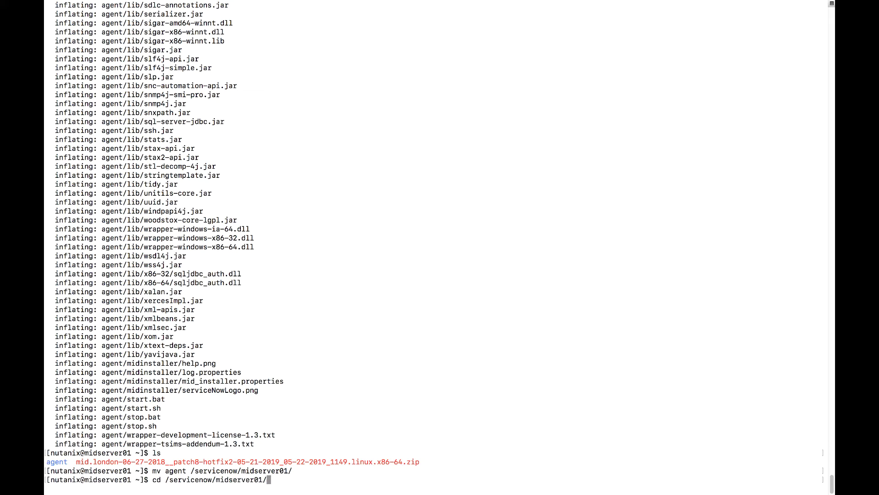
text(ag)
key(Tab)
key(Return)
text(ls -al)
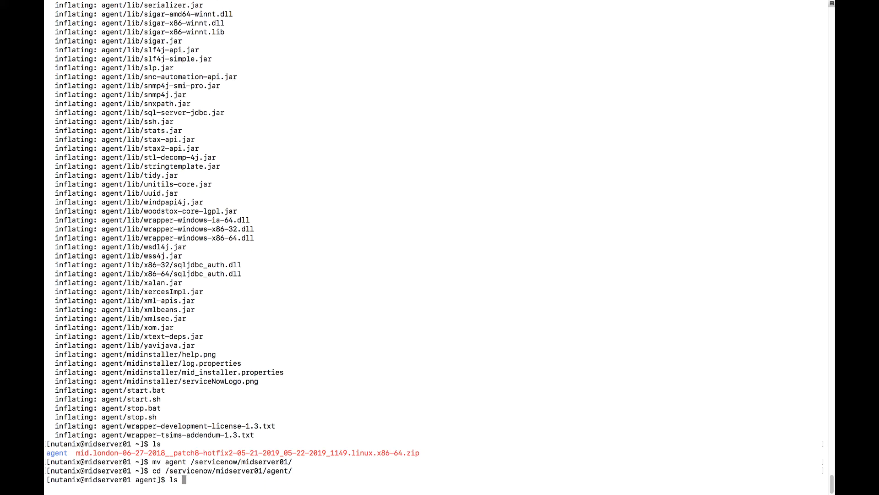
key(Return)
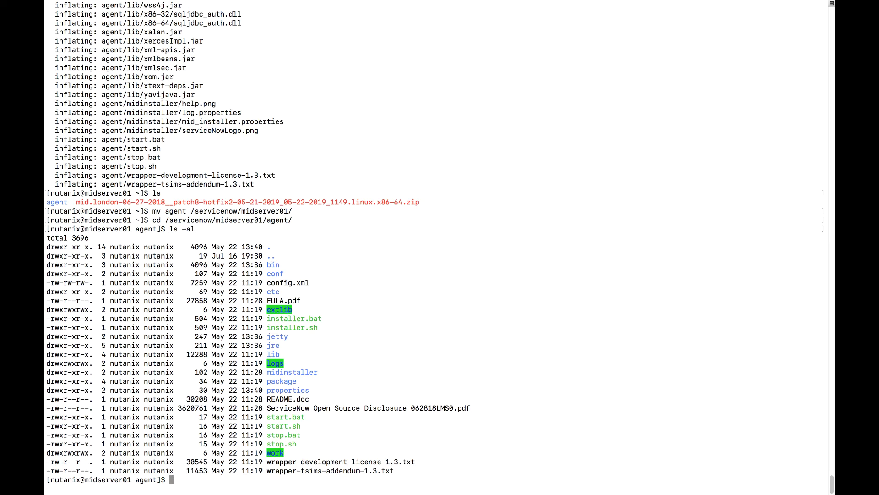
- Open config.xml in vim with sudo
text(sudo vim conf)
key(Tab)
text(i)
key(Tab)
key(Return)
- Replace the url's YOUR_INSTANCE placeholder with the dev67977 instance name copied from the browser
key(Down)
key(Down)
key(Down)
key(Down)
key(Down)
key(Down)
key(Down)
key(Down)
key(Down)
key(Down)
key(Down)
key(Down)
key(Down)
key(Down)
key(Down)
key(Down)
key(Down)
key(Down)
key(Down)
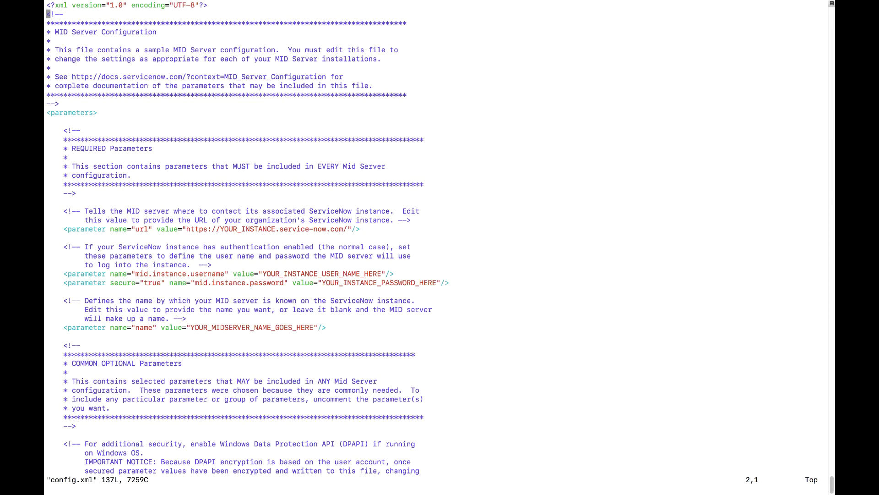
key(Down)
key(Down)
key(Down)
key(Down)
key(Down)
key(Down)
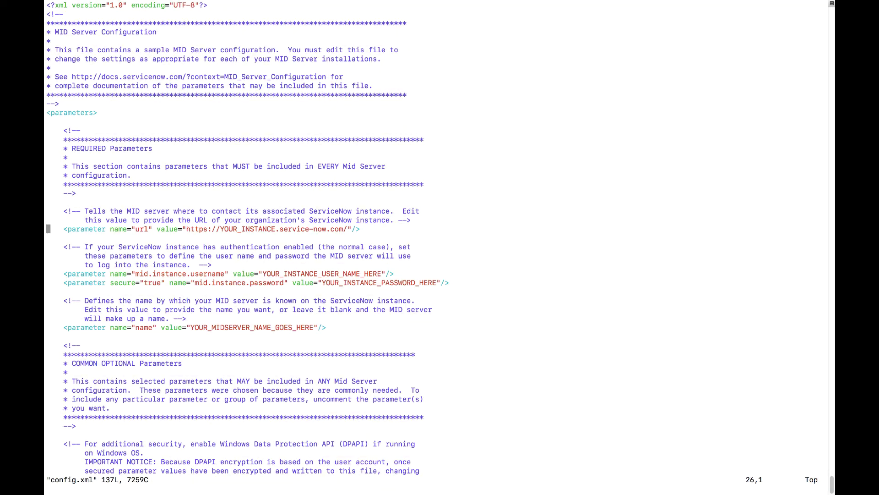
click(277, 228)
key(i)
key(BackSpace)
key(BackSpace)
key(BackSpace)
key(BackSpace)
key(BackSpace)
key(BackSpace)
key(BackSpace)
key(BackSpace)
key(BackSpace)
key(BackSpace)
key(BackSpace)
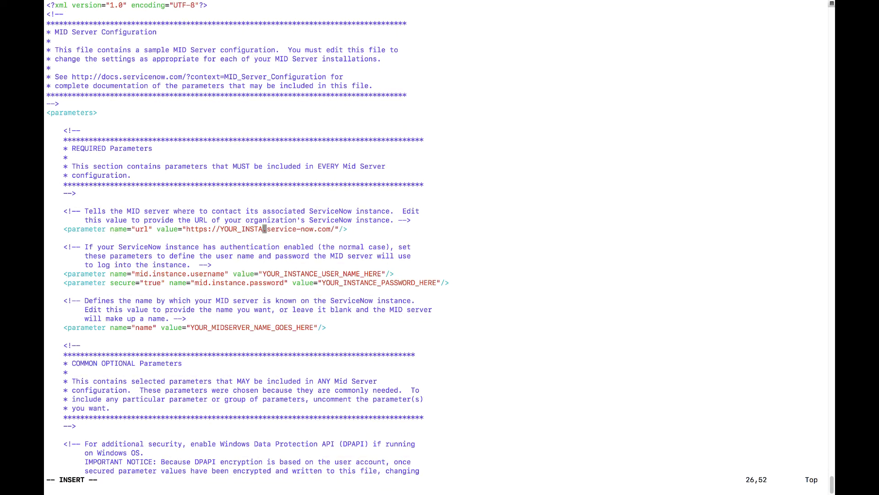
key(BackSpace)
key(BackSpace)
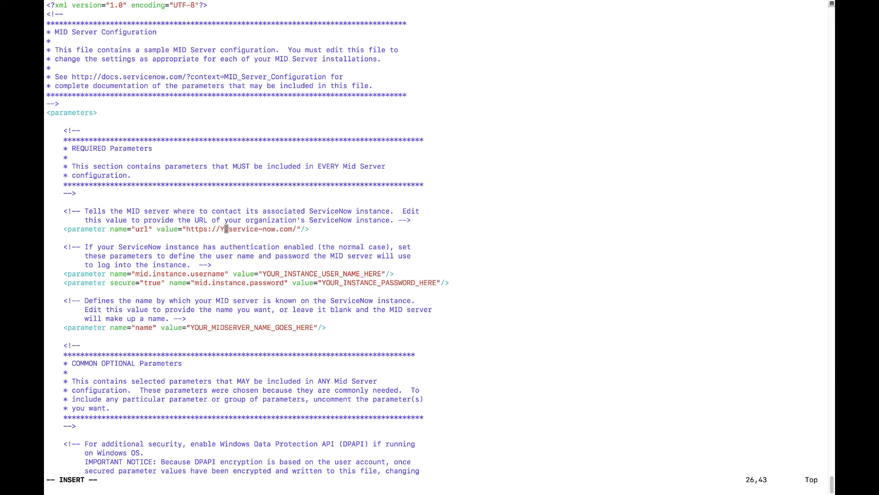
key(super+Tab)
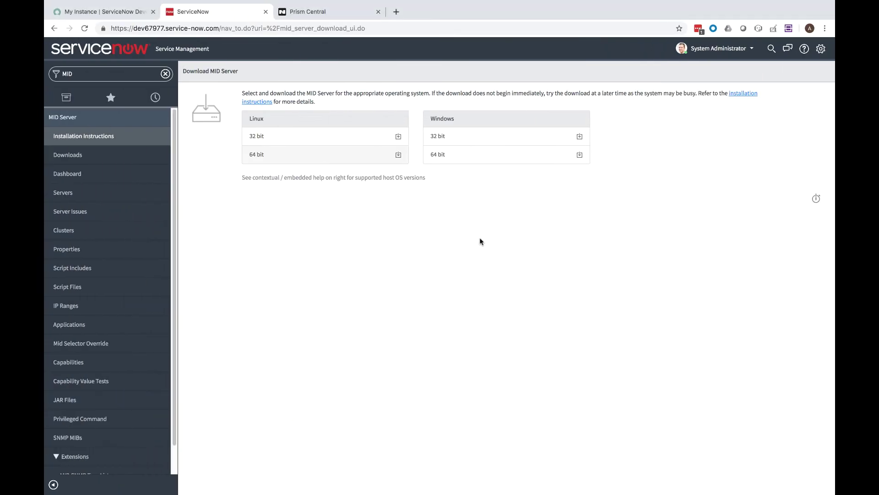
click(135, 28)
click(135, 28)
drag(136, 28, 163, 28)
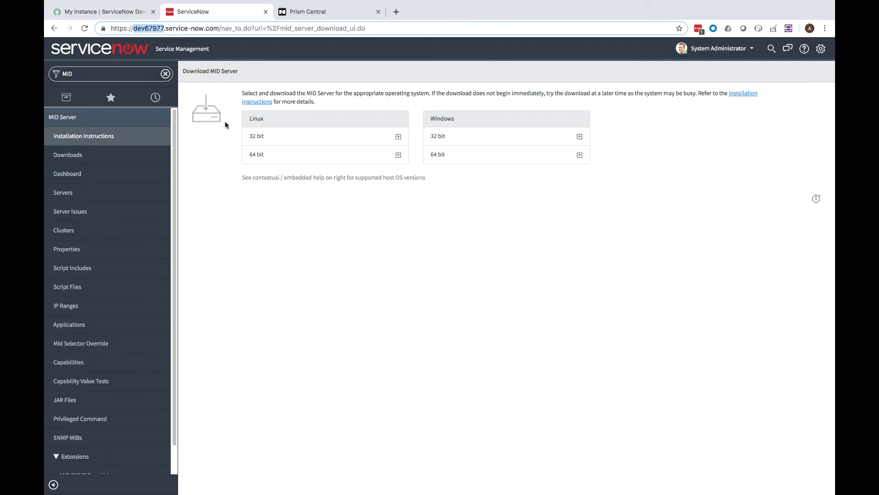
key(ctrl+Right)
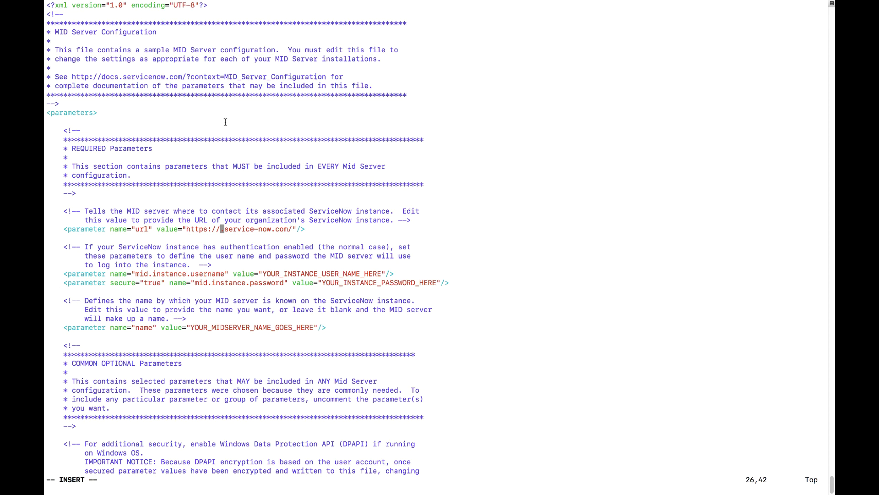
key(super+v)
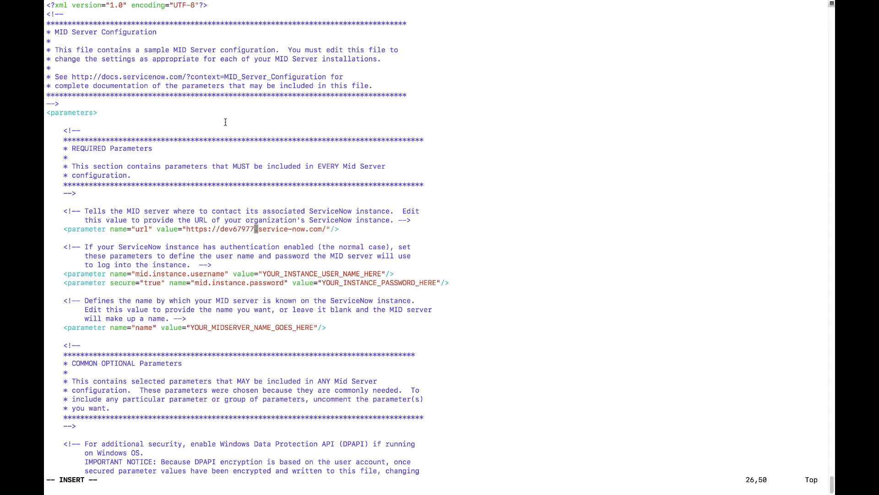
key(Down)
- Set the username to miduser and enter the MID user's password
click(293, 274)
key(Delete)
key(Delete)
key(Delete)
key(Delete)
key(Delete)
key(Delete)
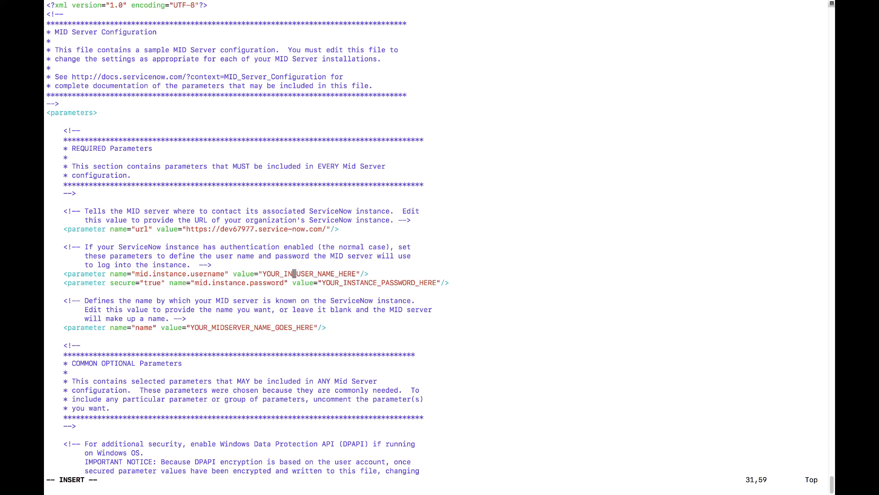
key(Delete)
key(Delete)
key(Delete)
key(Delete)
key(Delete)
key(Delete)
key(Delete)
key(Delete)
key(Delete)
key(Delete)
key(Delete)
key(Delete)
key(Delete)
key(Delete)
key(BackSpace)
key(BackSpace)
key(BackSpace)
key(BackSpace)
key(BackSpace)
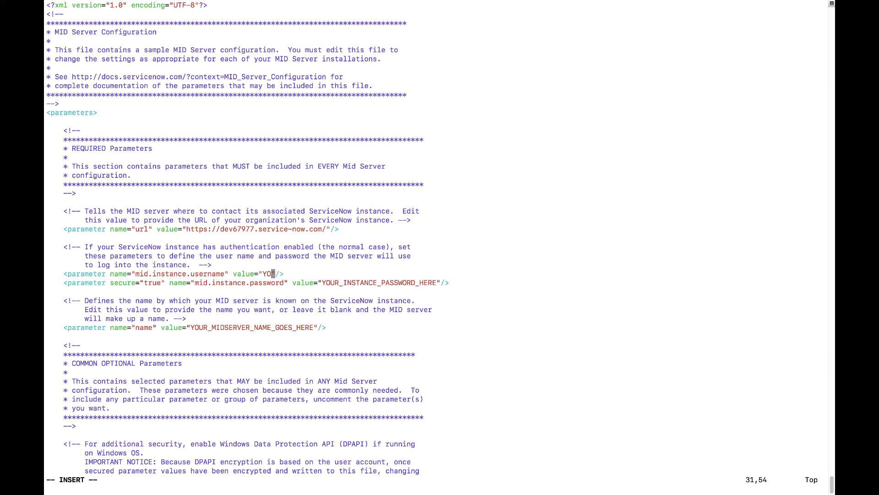
key(BackSpace)
key(BackSpace)
text(miduser)
click(439, 282)
key(BackSpace)
key(BackSpace)
key(BackSpace)
key(BackSpace)
key(BackSpace)
key(BackSpace)
key(BackSpace)
key(BackSpace)
key(BackSpace)
key(BackSpace)
key(BackSpace)
key(BackSpace)
key(BackSpace)
- Set the MID Server name to midserver01 and save config.xml with :wq
key(BackSpace)
key(BackSpace)
key(BackSpace)
key(BackSpace)
key(BackSpace)
key(BackSpace)
key(BackSpace)
key(BackSpace)
key(BackSpace)
key(BackSpace)
key(BackSpace)
key(BackSpace)
key(BackSpace)
key(BackSpace)
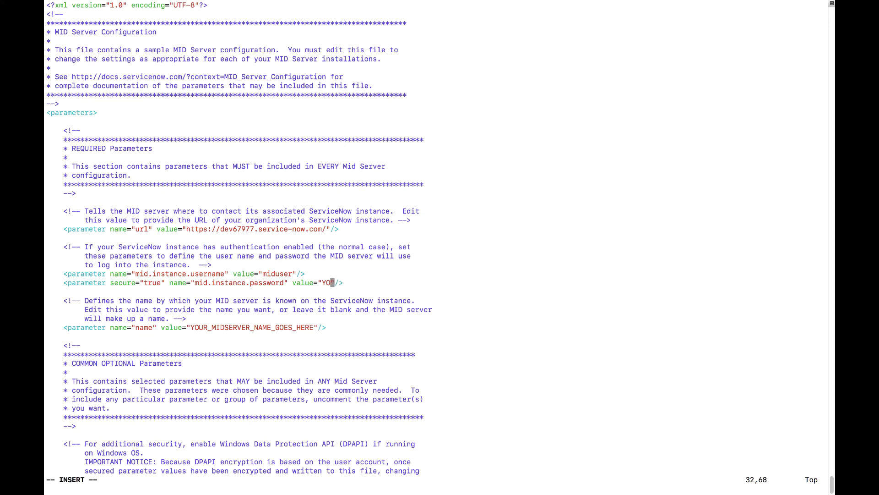
text(Nutanix/4u!)
key(Down)
key(Down)
key(Down)
key(Down)
key(Down)
key(Left)
key(Left)
key(Left)
key(BackSpace)
key(BackSpace)
key(BackSpace)
key(BackSpace)
key(BackSpace)
key(BackSpace)
key(BackSpace)
key(BackSpace)
key(BackSpace)
key(BackSpace)
key(BackSpace)
key(BackSpace)
key(BackSpace)
key(BackSpace)
key(BackSpace)
key(BackSpace)
key(BackSpace)
key(BackSpace)
key(BackSpace)
key(BackSpace)
key(BackSpace)
key(BackSpace)
key(BackSpace)
key(BackSpace)
key(BackSpace)
key(BackSpace)
key(BackSpace)
key(BackSpace)
key(BackSpace)
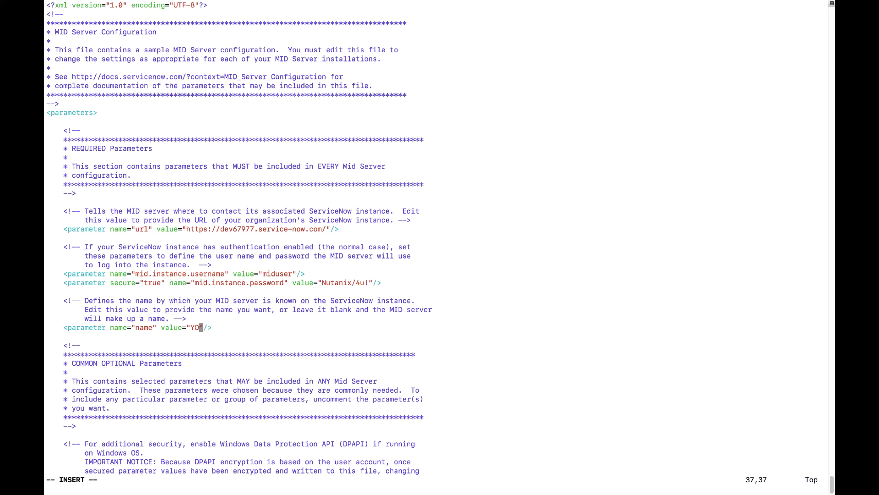
text(midserver01)
key(Escape)
text(:wq)
key(Return)
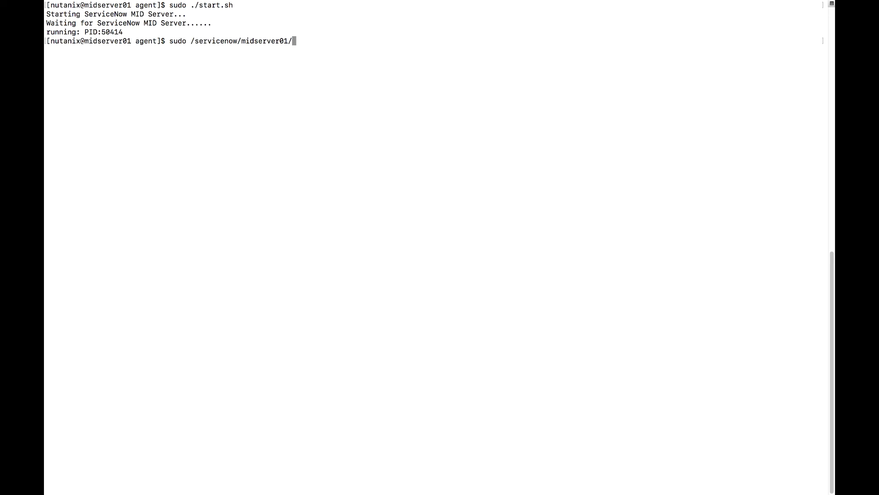
- Install the MID Server agent in /servicenow/midserver01/agent as a system service with mid.sh install
text(a)
key(Tab)
key(Return)
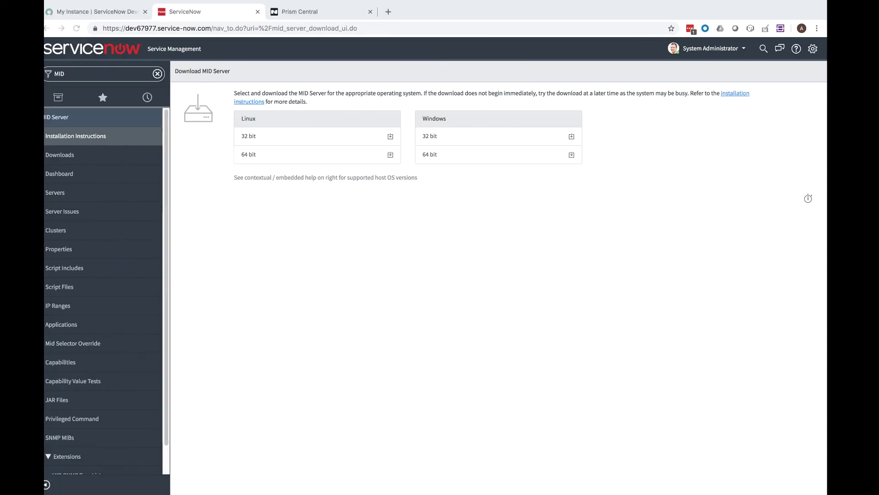
- Run validation on the midserver01 MID Server and return to the MID Servers list
click(60, 195)
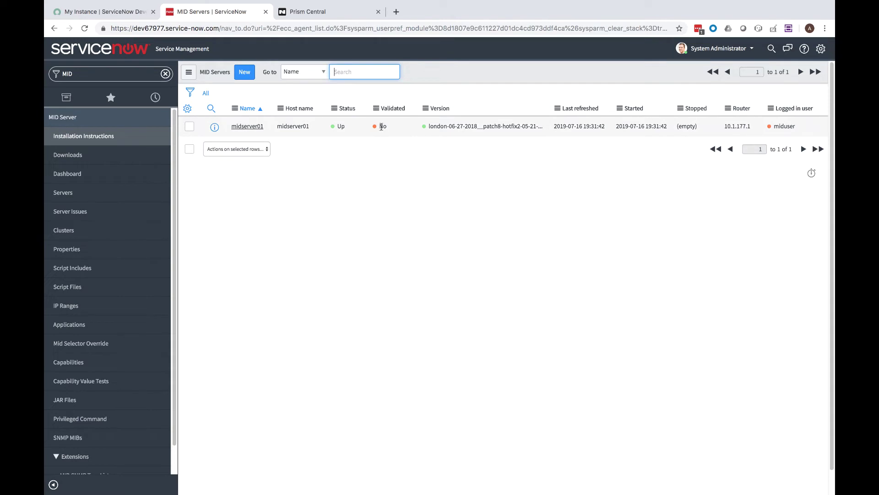
click(251, 129)
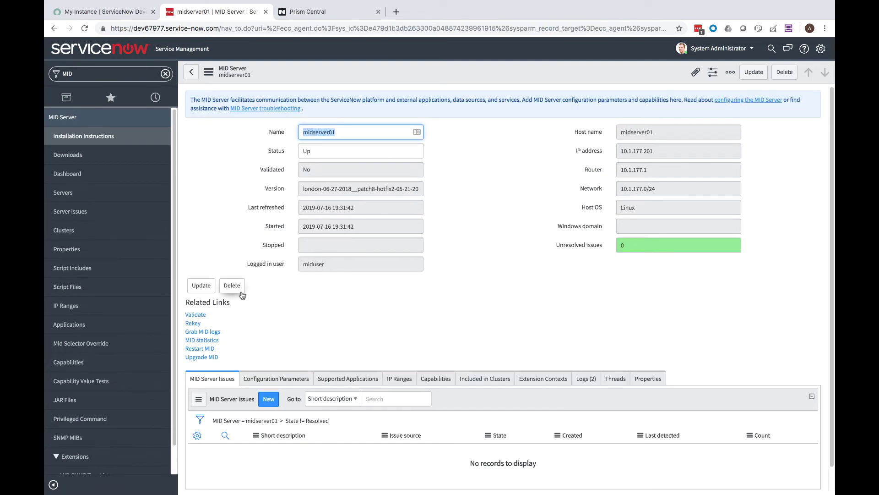
click(196, 314)
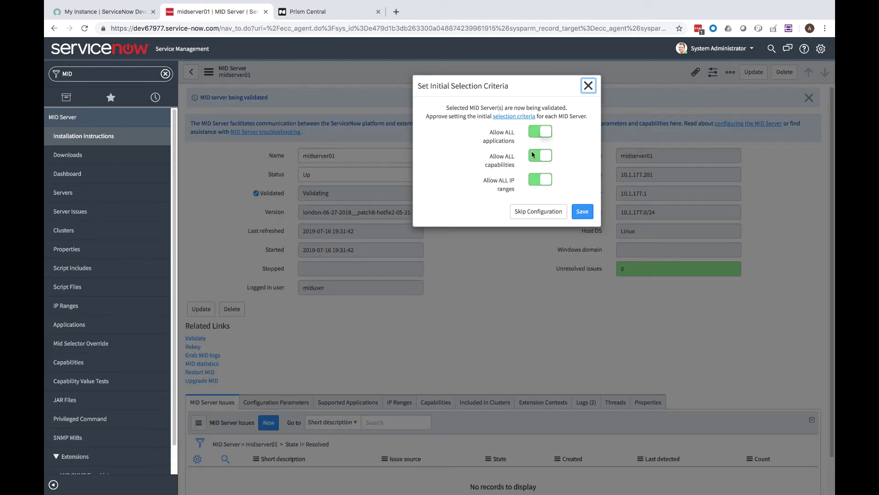
click(578, 212)
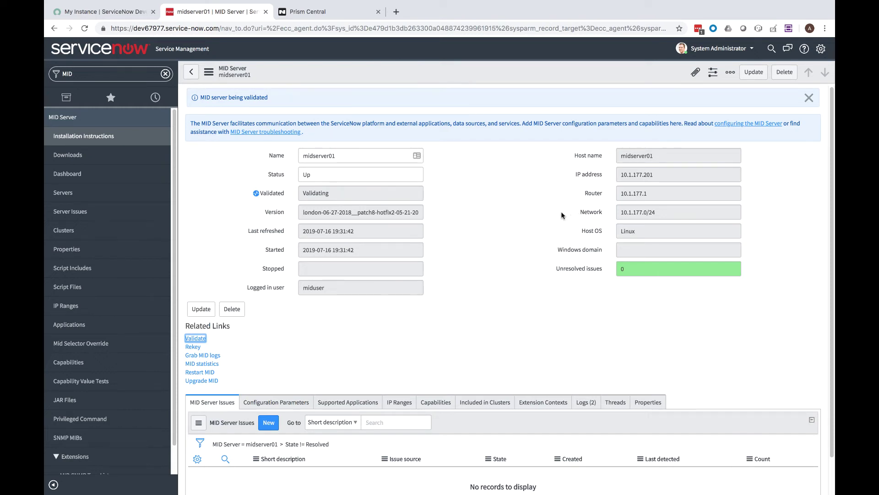
click(67, 199)
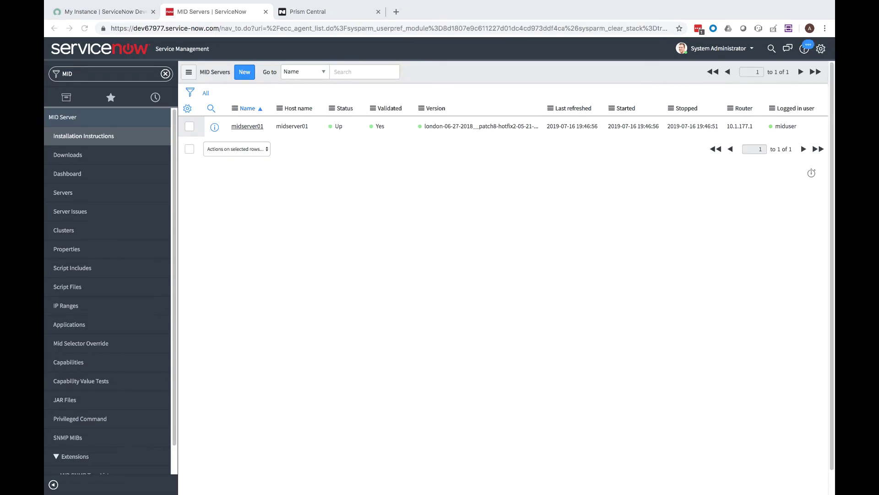
- Filter the navigator for LDAP and start creating a new LDAP server
click(63, 195)
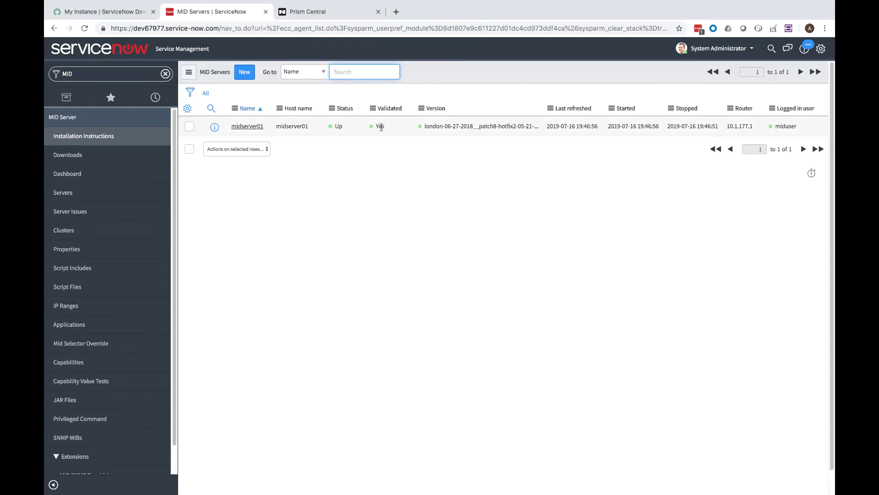
click(165, 73)
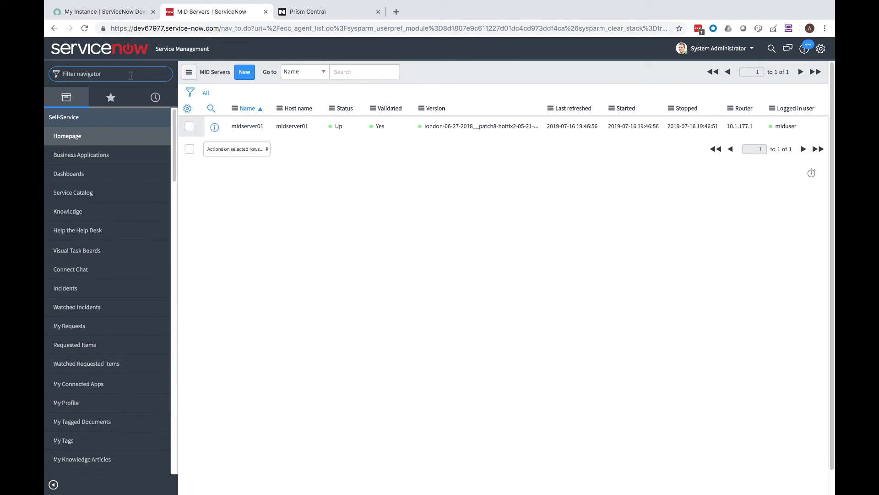
text(LD)
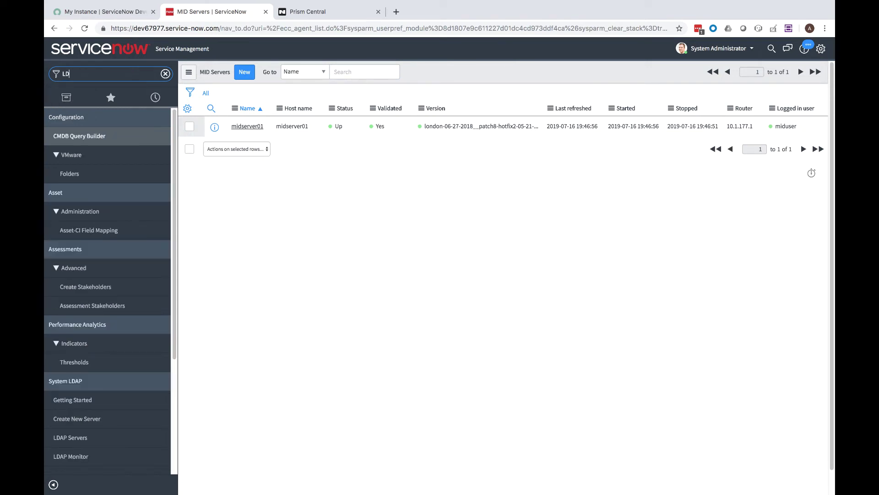
text(AP)
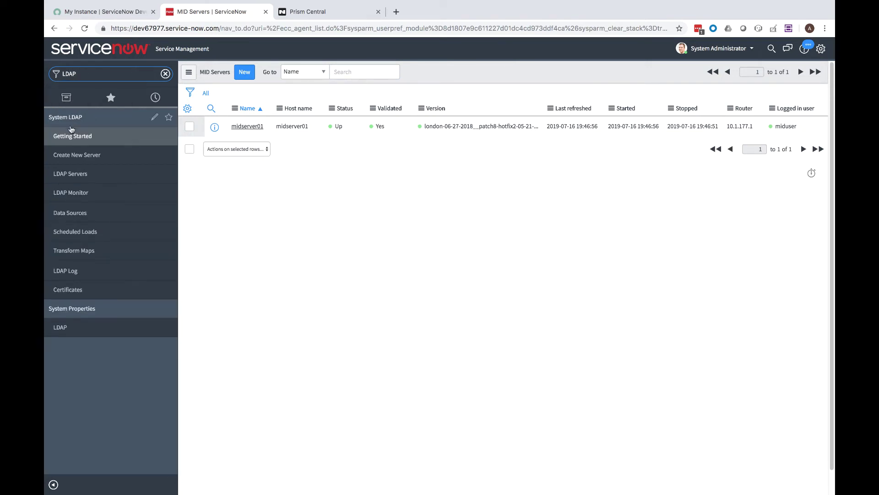
click(77, 156)
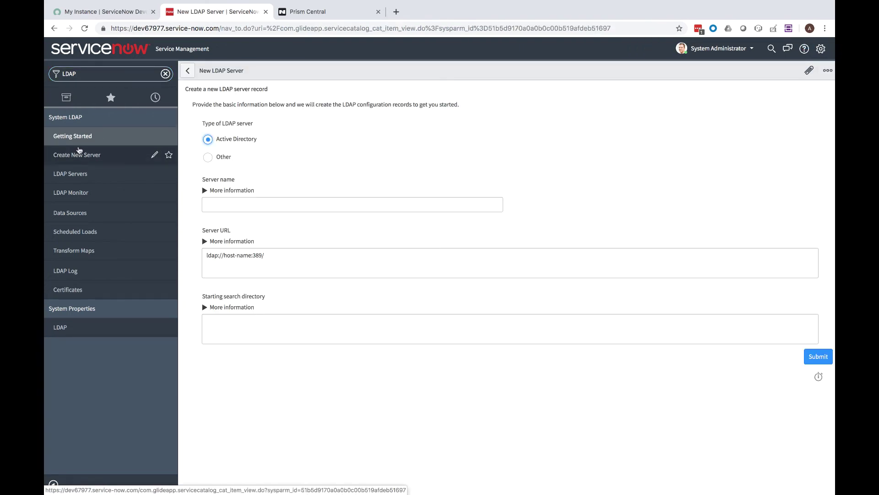
- Enter server name AD, URL ldap://10.48.108.10:389/ and search directory DC=gso,DC=lab
click(261, 206)
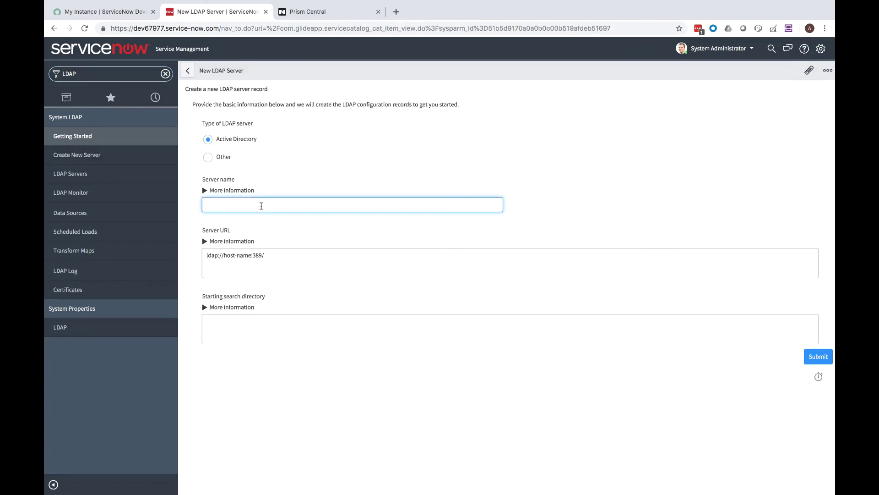
text(AD)
click(251, 251)
key(BackSpace)
key(BackSpace)
key(BackSpace)
key(BackSpace)
key(BackSpace)
key(BackSpace)
key(BackSpace)
key(BackSpace)
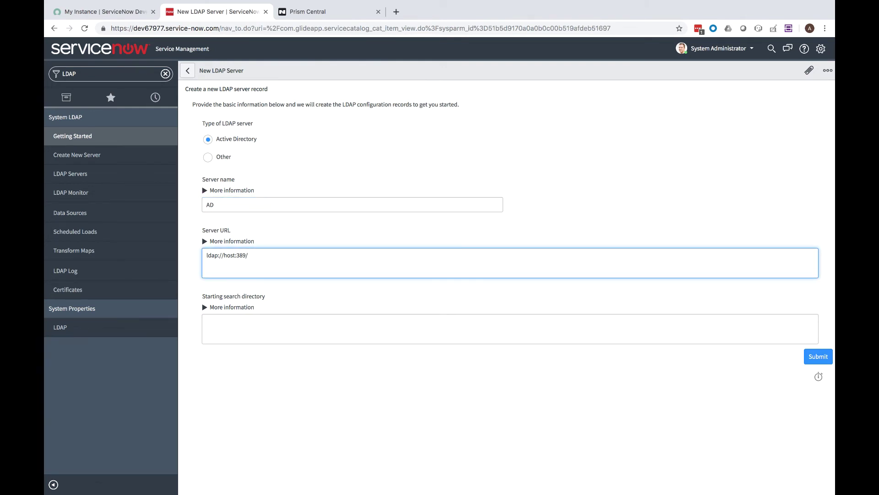
key(BackSpace)
text(10.48.108.10)
click(277, 333)
text(DC=)
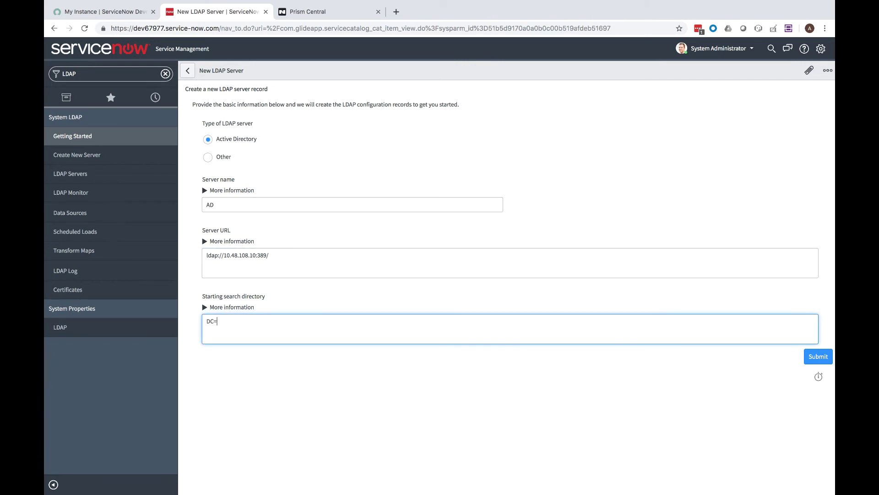
text(gso,DC=lab)
- Submit the new AD server, then enter its login distinguished name and login password
click(823, 360)
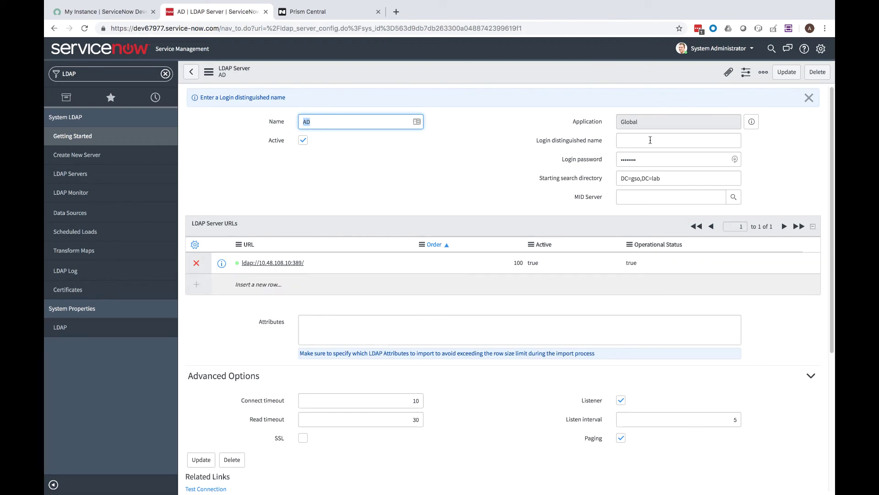
click(650, 140)
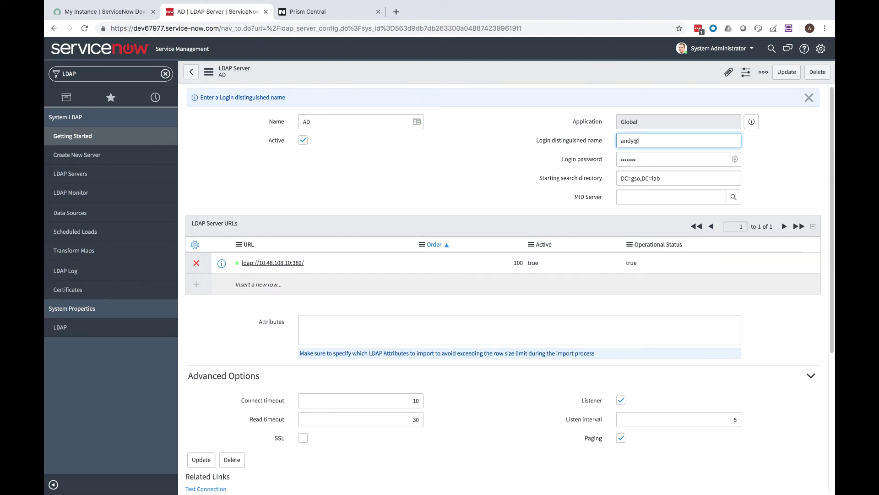
key(Tab)
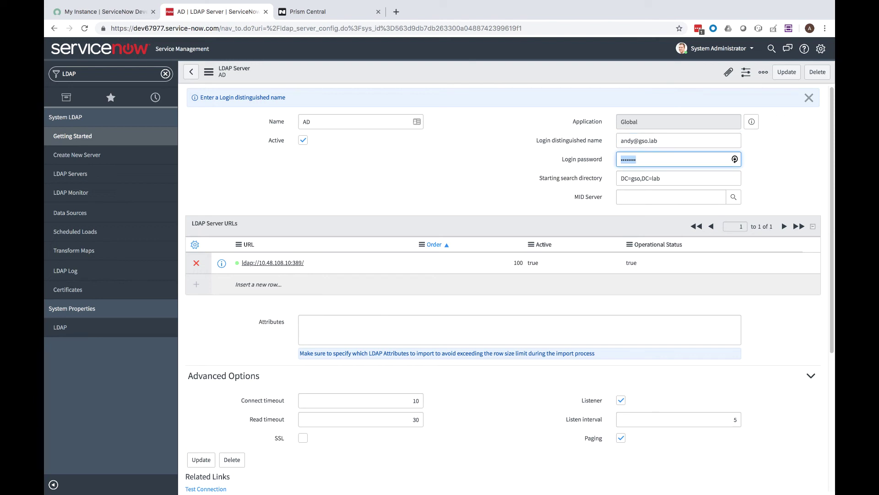
text(n)
- Save the AD server's credentials and stop its LDAP listener
click(781, 74)
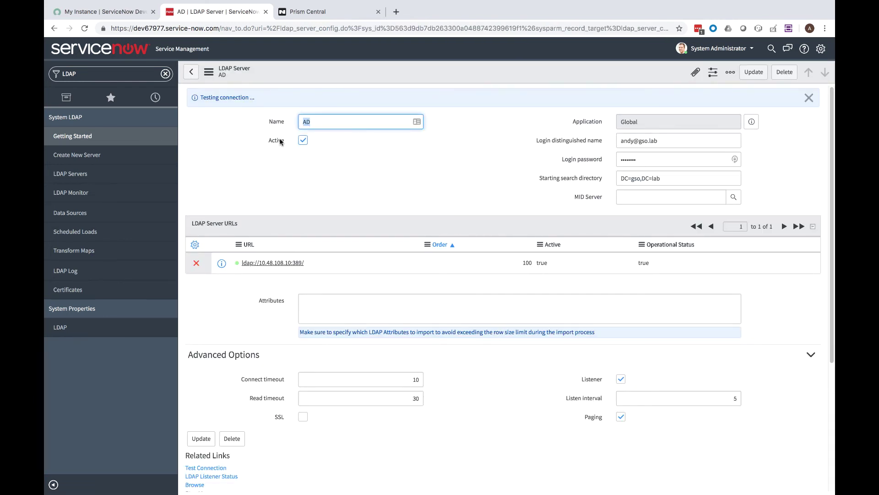
scroll(312, 192, down, 5)
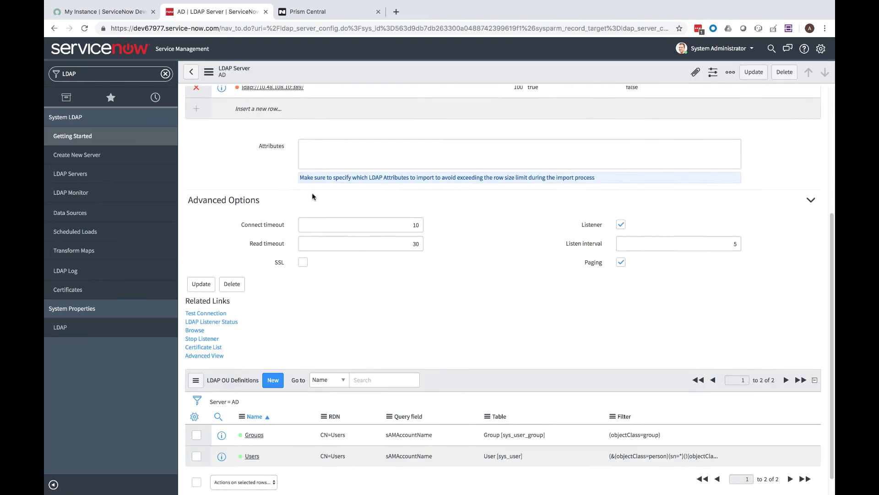
click(205, 315)
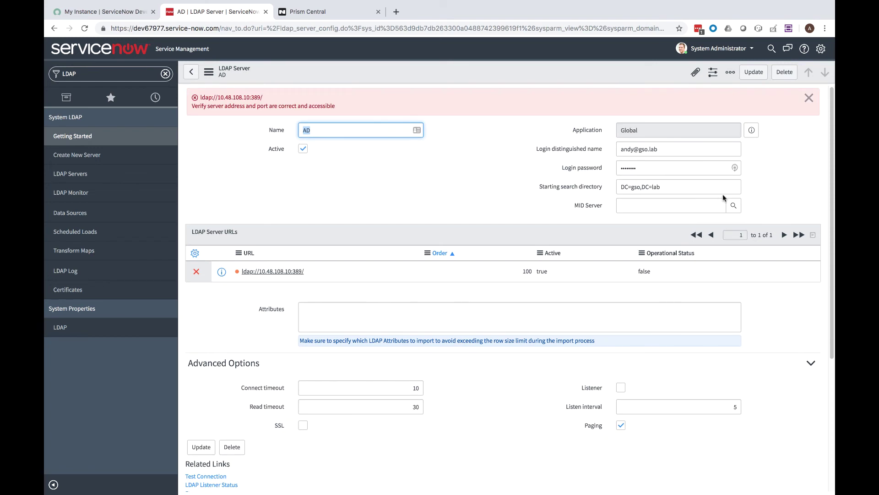
- Assign midserver01 as the AD LDAP server's MID Server and save
click(733, 197)
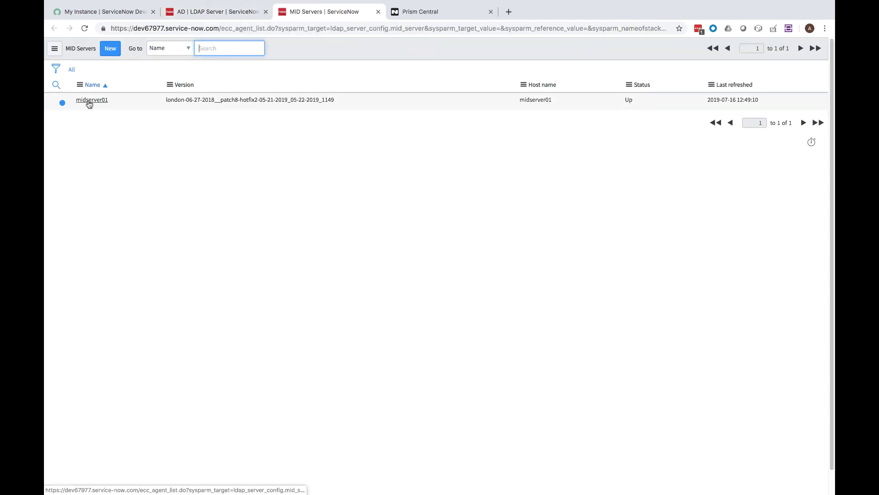
click(90, 100)
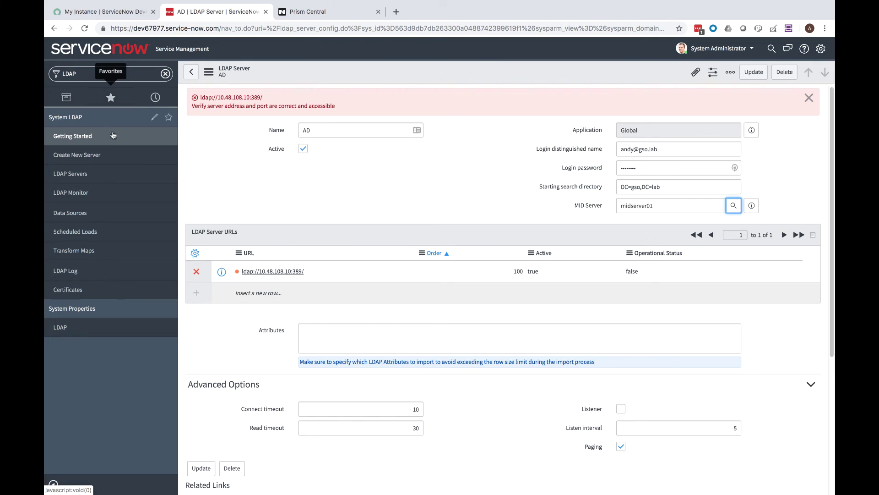
click(754, 73)
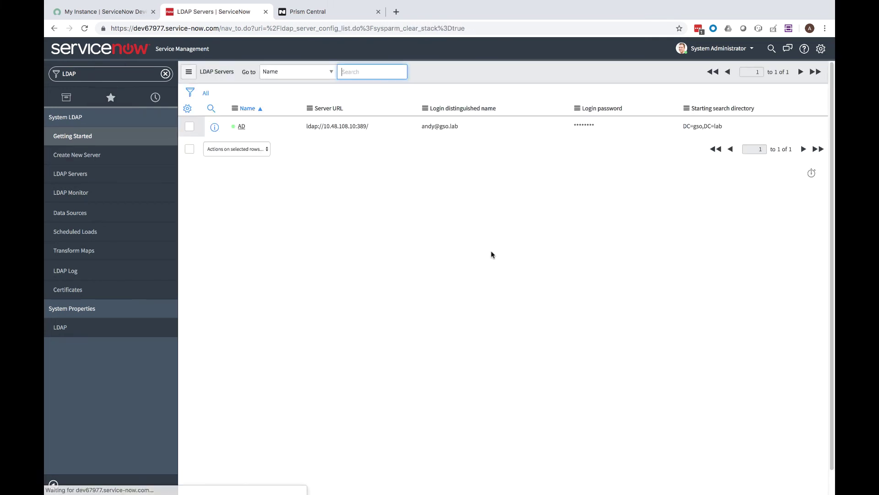
- Restart the AD server's LDAP listener and run a successful connection test
click(241, 128)
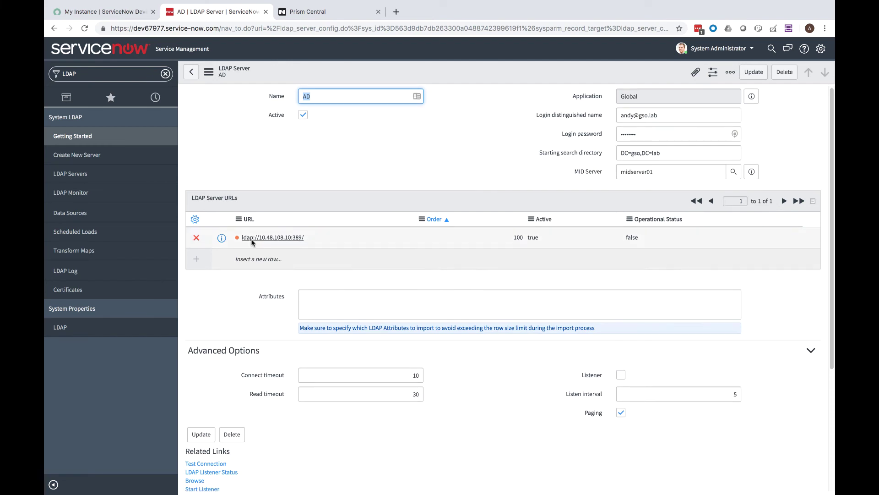
scroll(251, 243, down, 2)
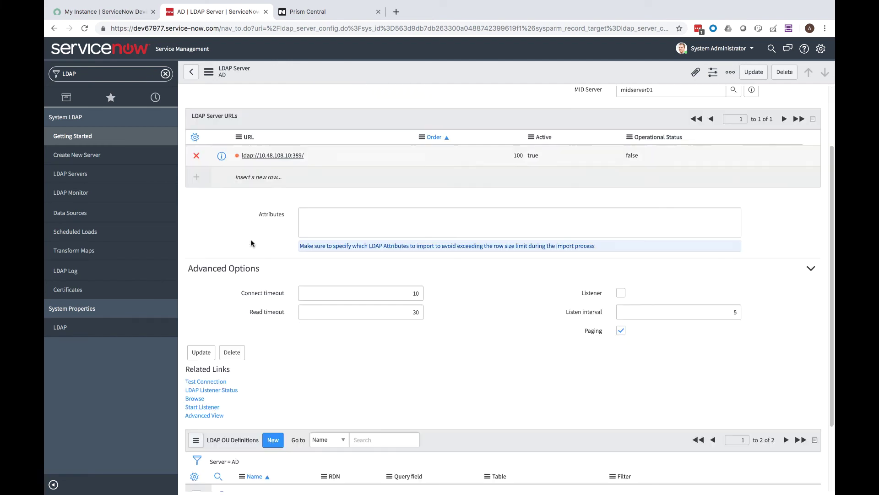
click(201, 407)
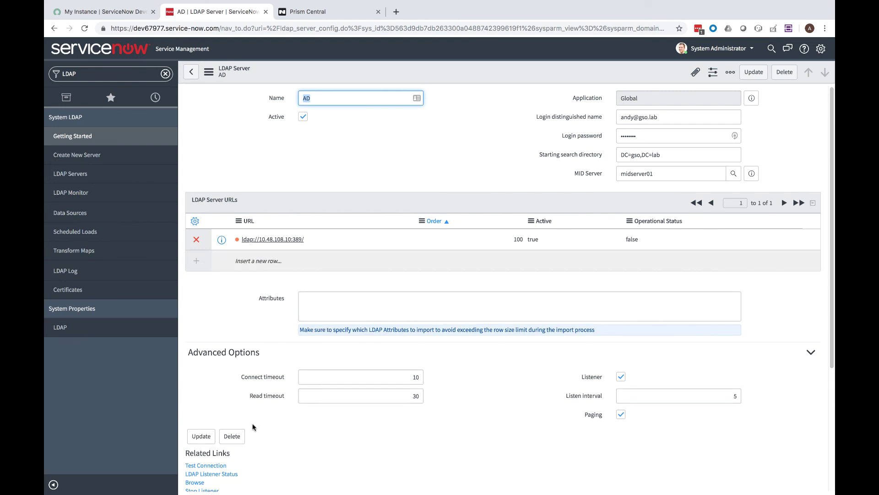
scroll(225, 395, down, 1)
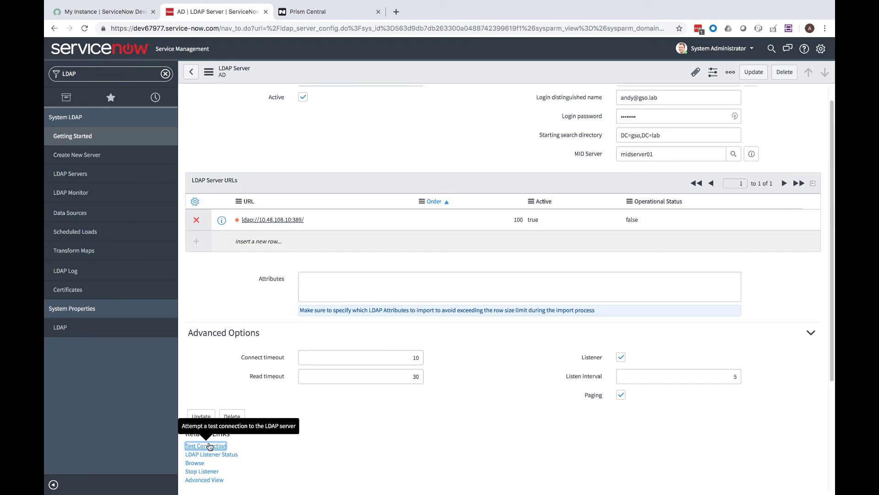
click(207, 445)
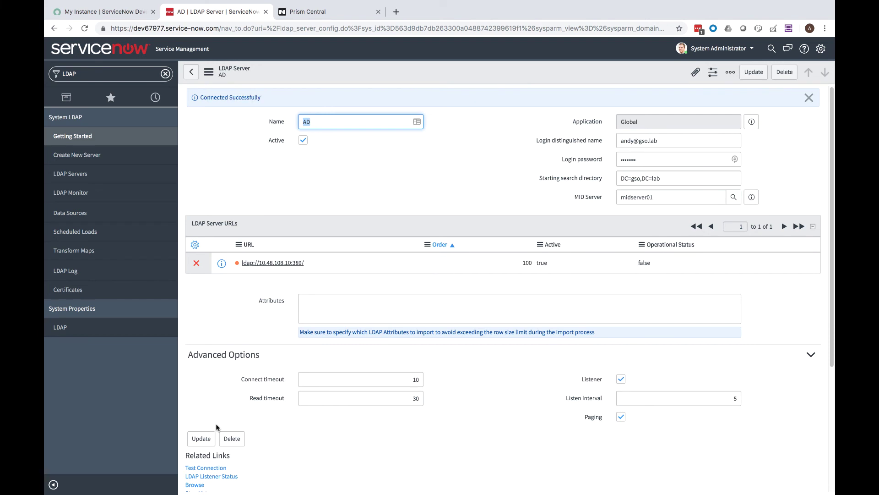
scroll(276, 366, down, 1)
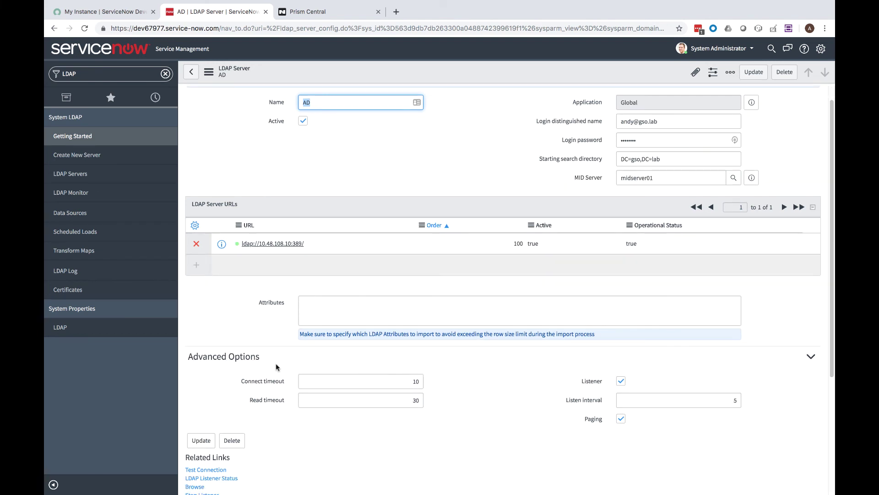
click(71, 232)
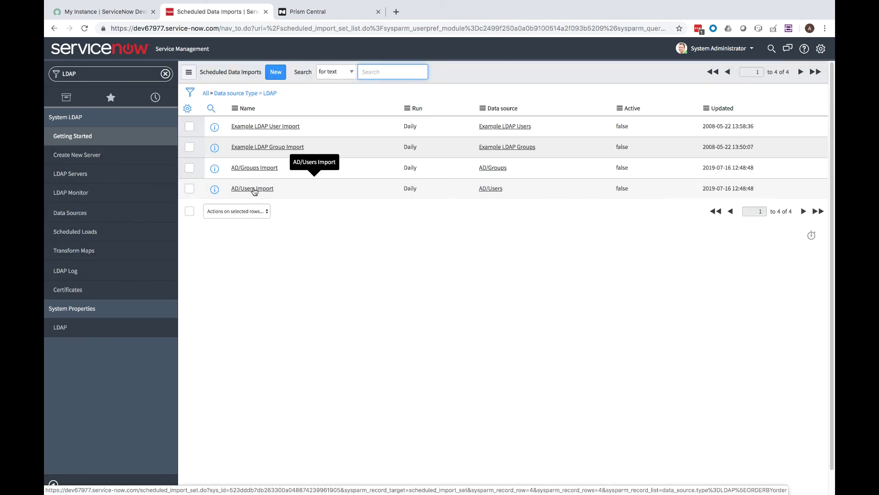
- Execute the AD/Groups Import and AD/Users Import scheduled loads immediately
click(256, 168)
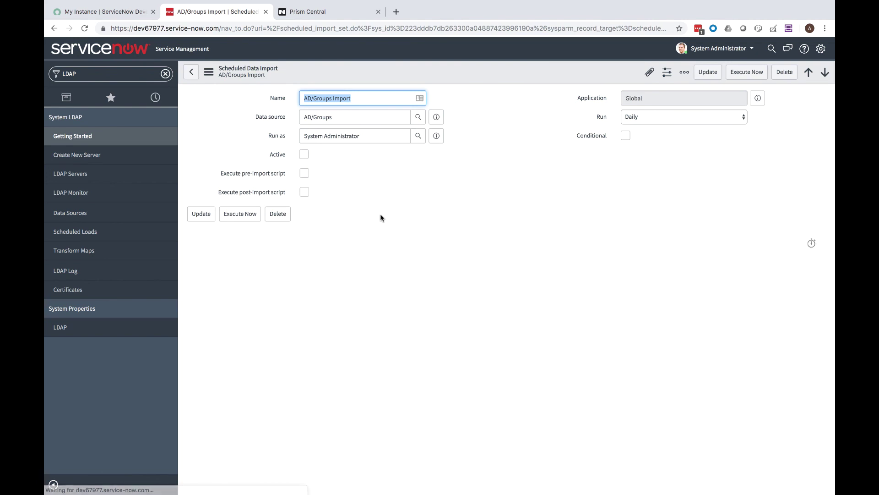
click(743, 73)
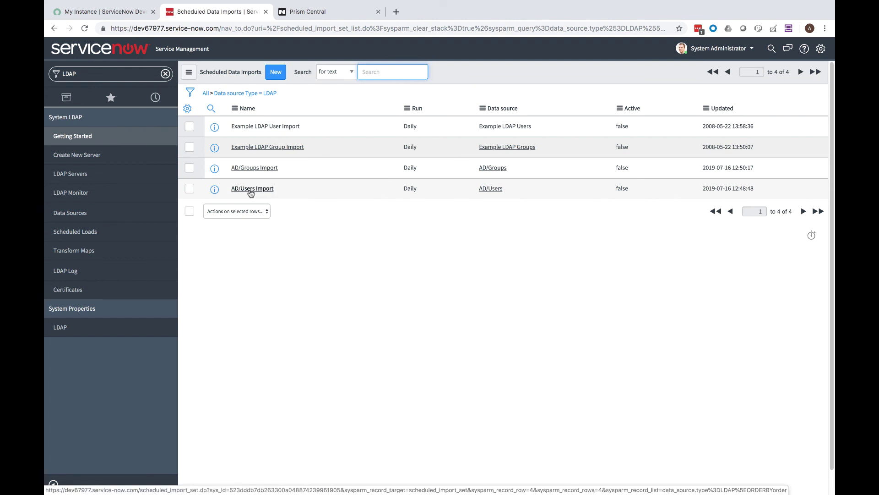
click(250, 190)
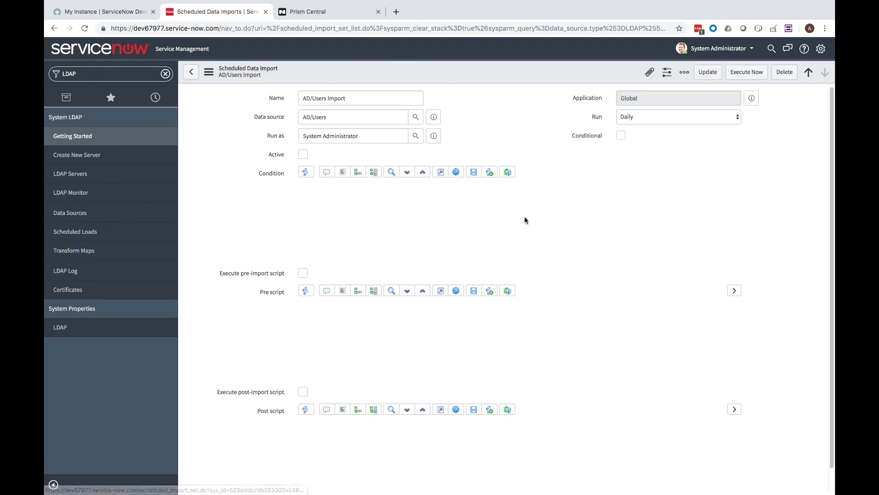
click(752, 73)
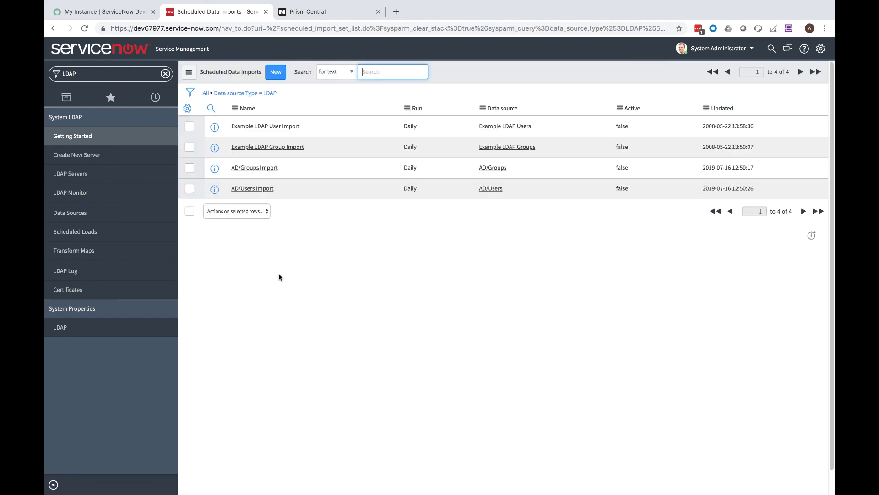
click(165, 74)
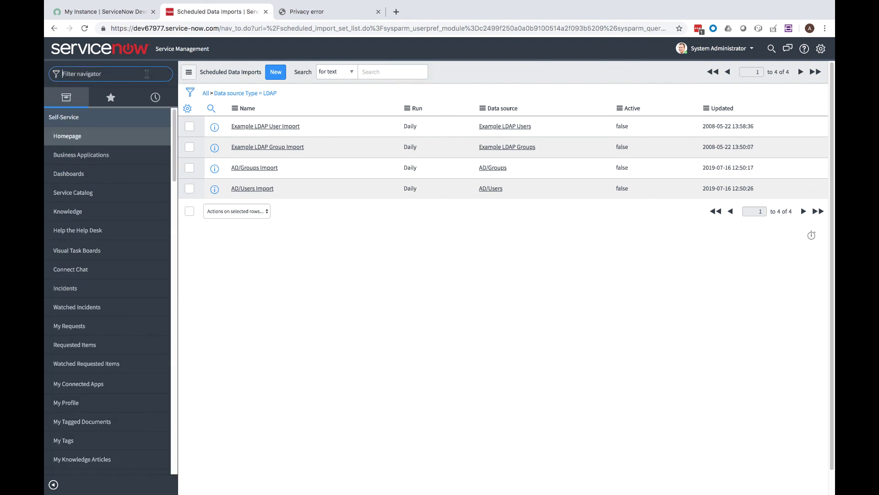
- In Email Properties, enable outbound sending, enter the administrator's address as test recipient, and save
text(email)
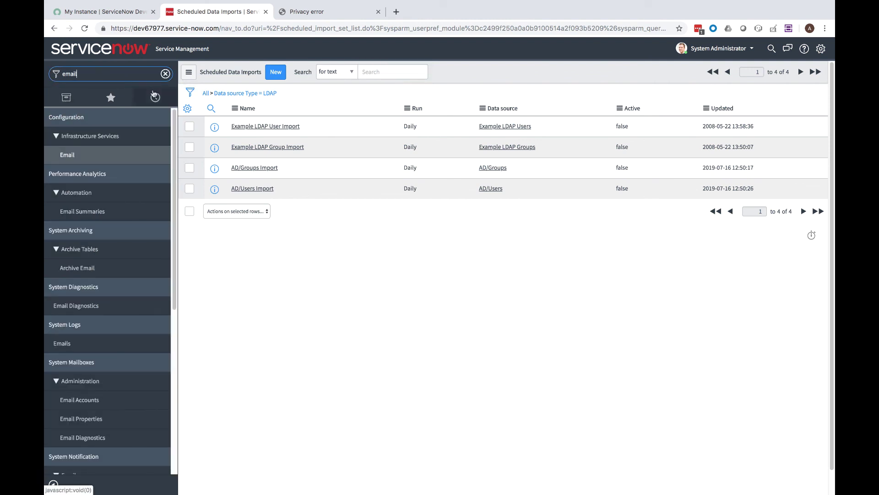
click(78, 420)
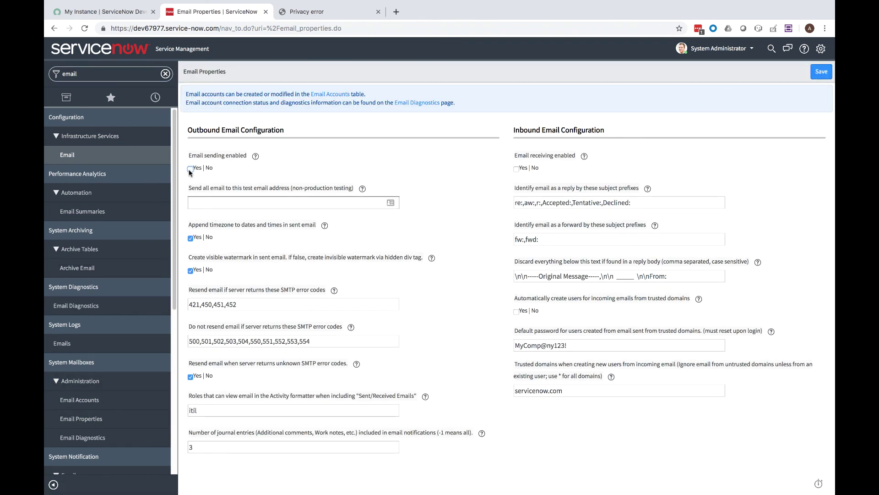
click(223, 201)
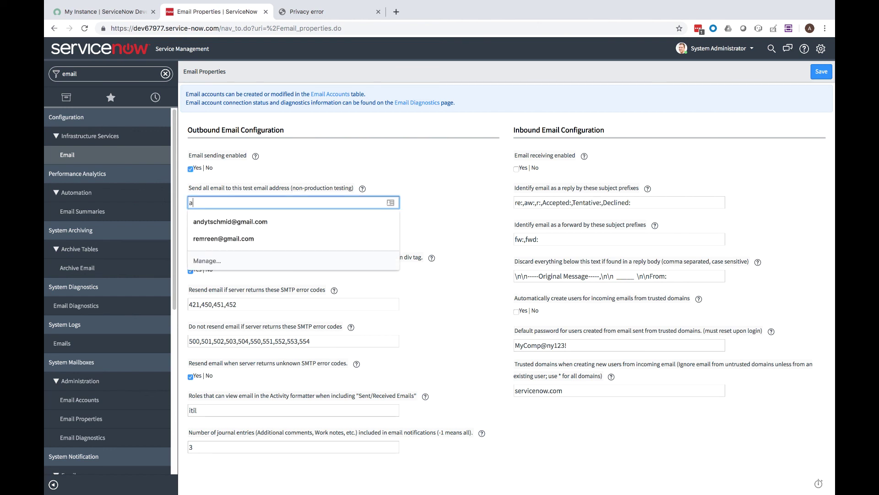
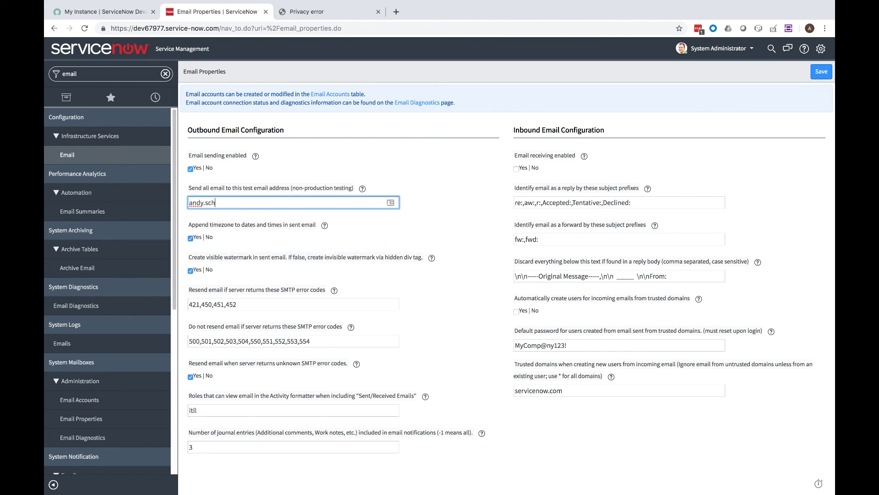
click(820, 72)
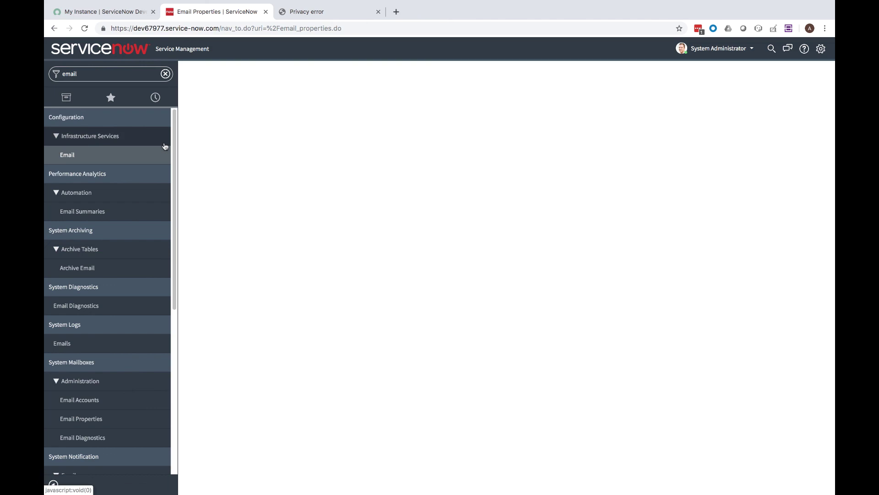
click(165, 73)
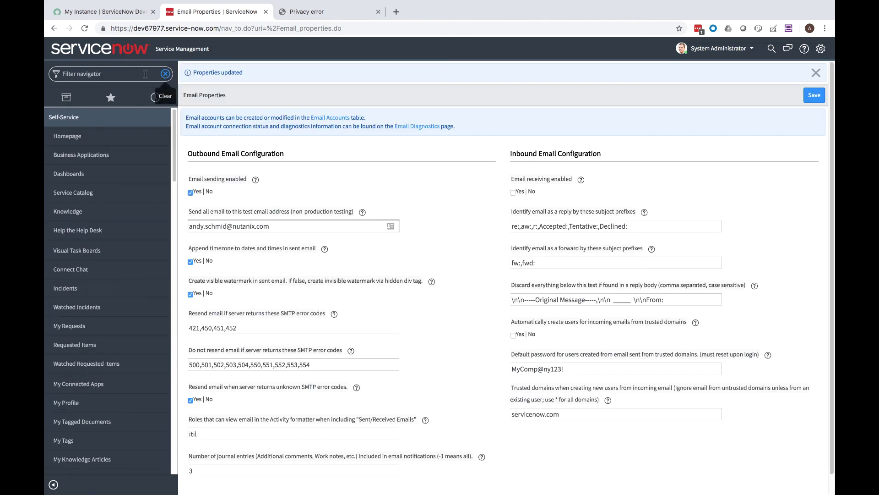